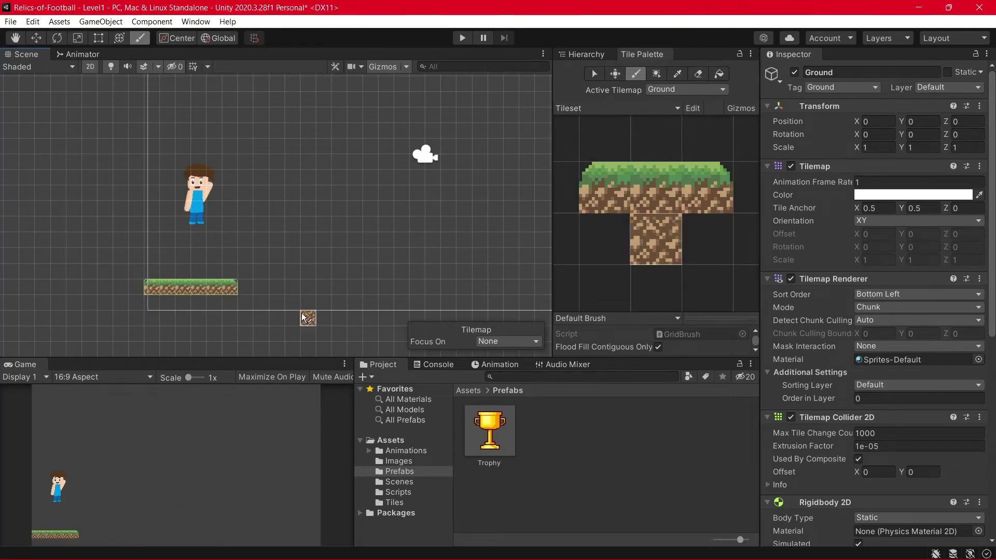
# - Paint grass Ground tiles as stair-step platforms and a descending platform across Level1
pyautogui.scroll(3, 377, 311)
pyautogui.moveTo(210, 218)
pyautogui.mouseDown()
pyautogui.moveTo(241, 207)
pyautogui.moveTo(288, 228)
pyautogui.mouseUp()
pyautogui.scroll(-2, 260, 218)
pyautogui.scroll(2, 259, 233)
pyautogui.click(305, 269)
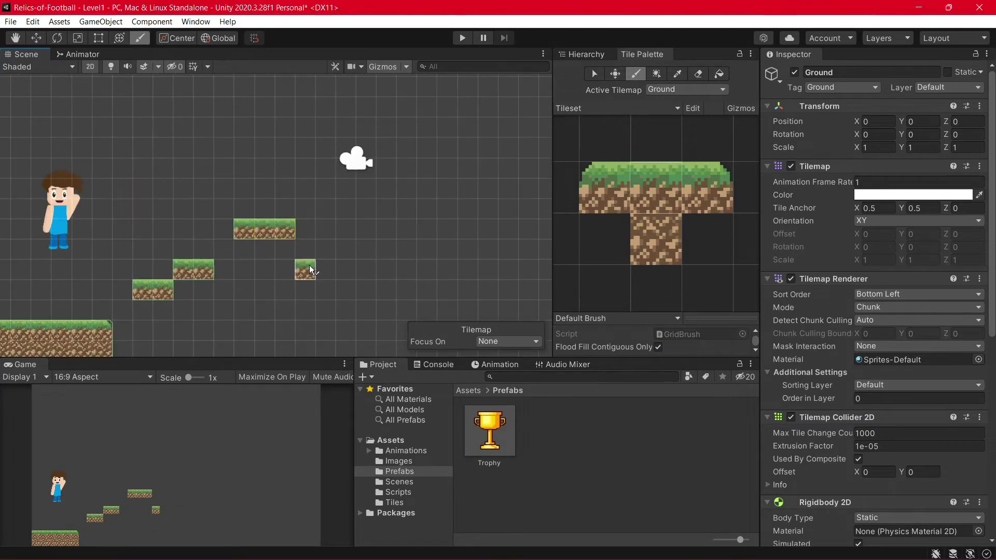
pyautogui.click(326, 270)
pyautogui.scroll(-2, 326, 270)
pyautogui.click(453, 290)
pyautogui.click(505, 330)
pyautogui.click(524, 351)
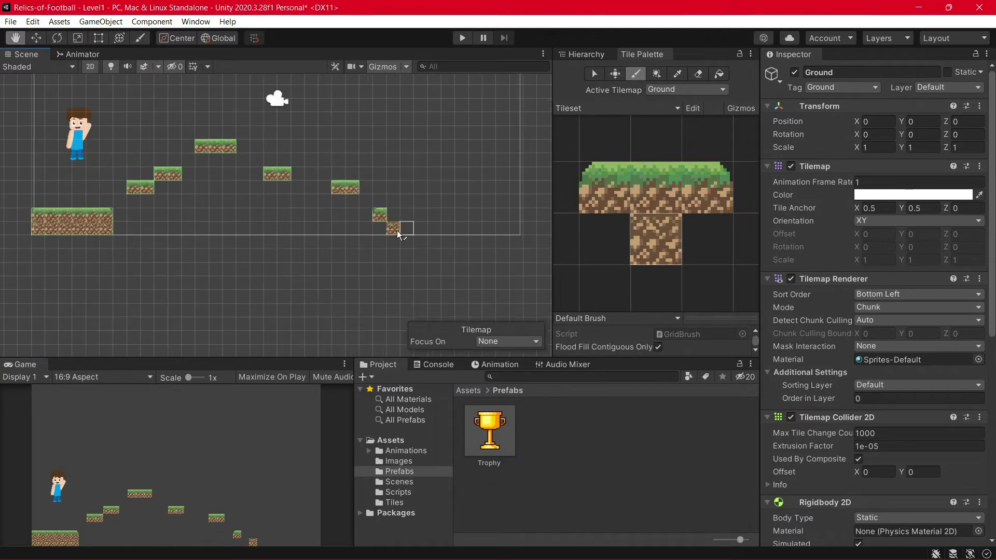
pyautogui.scroll(2, 396, 230)
pyautogui.scroll(-2, 444, 213)
# - Playtest the level with Ctrl+P, then stop play mode to resume editing
pyautogui.hotkey('ctrl', 'p')
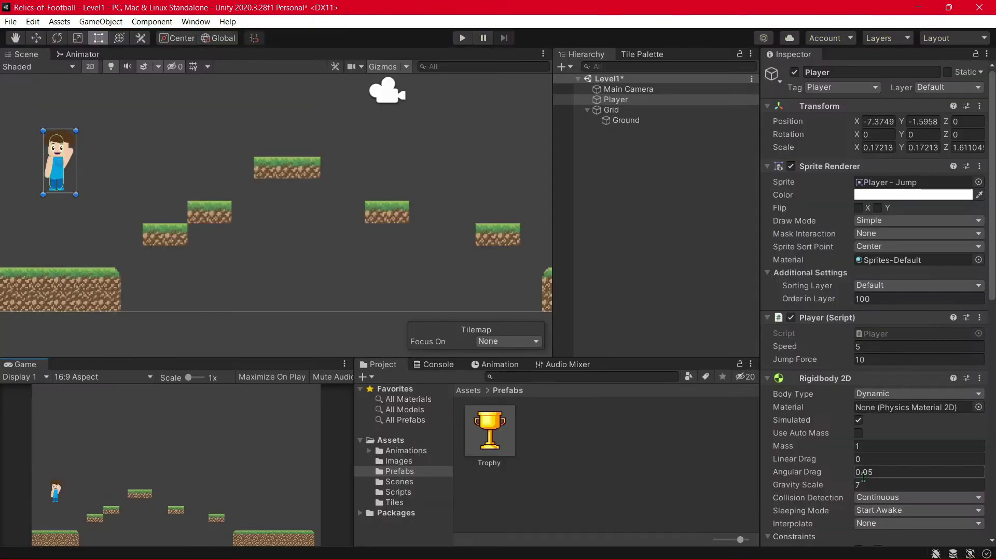
pyautogui.hotkey('ctrl', 'p')
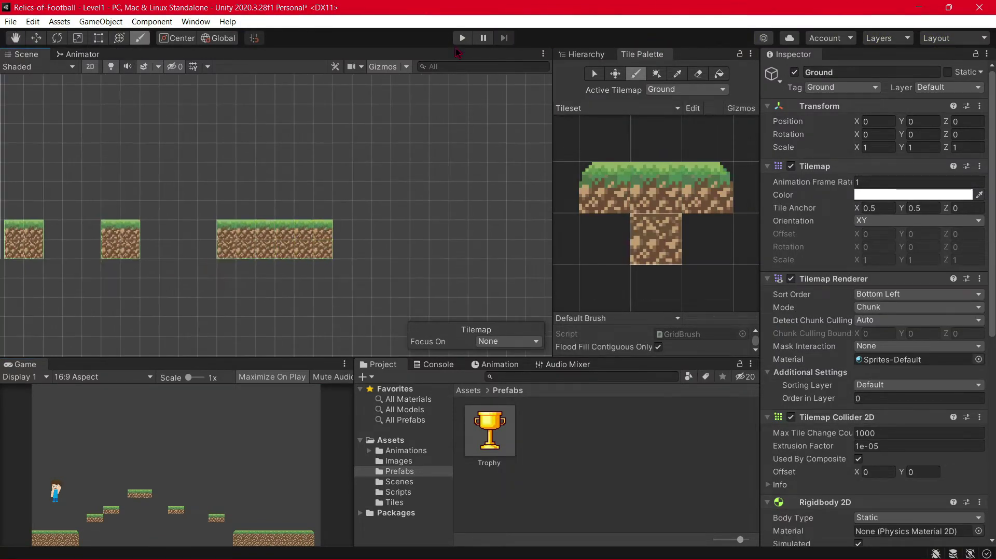
pyautogui.hotkey('ctrl', 'p')
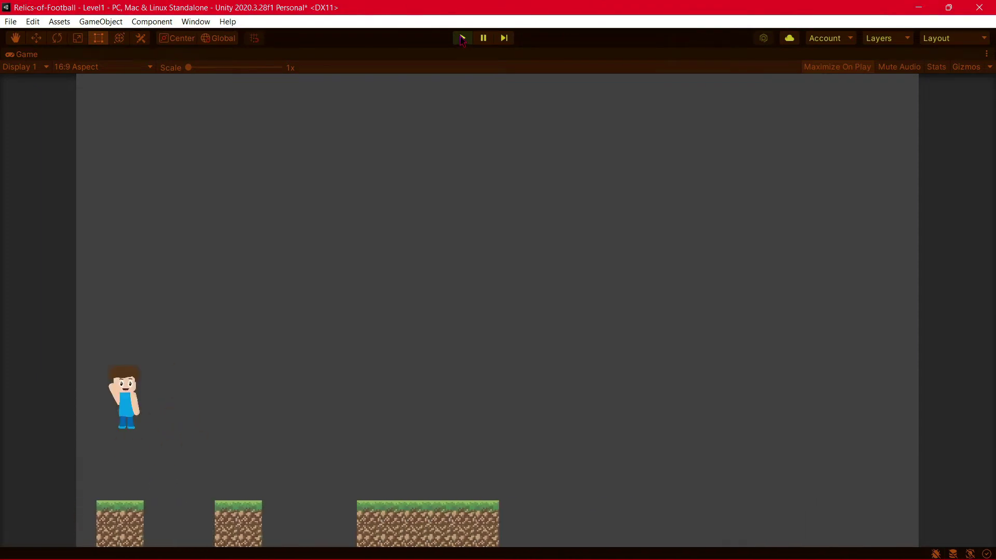
pyautogui.click(461, 38)
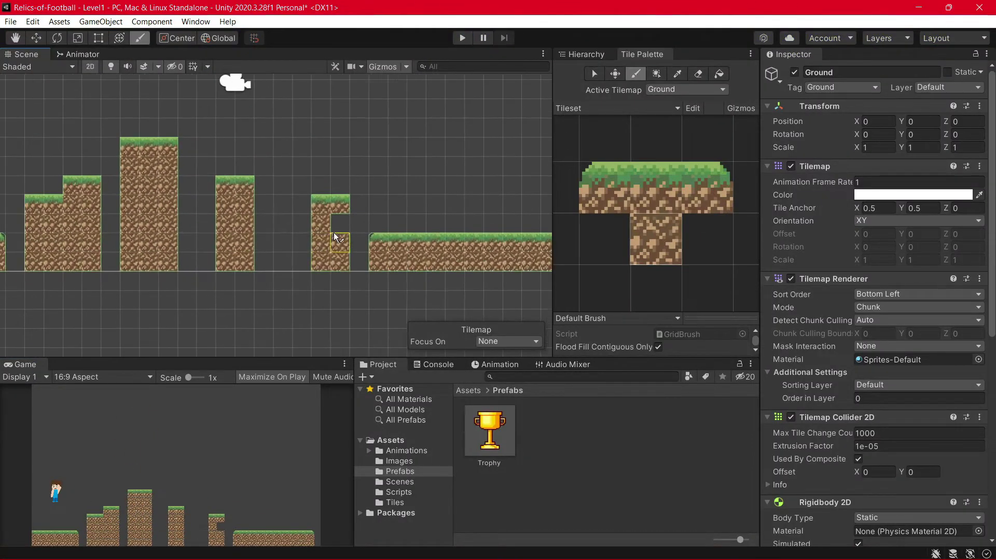
# - Paint more single ground tiles forming steps and test-play the level again
pyautogui.moveTo(334, 232); pyautogui.dragTo(439, 285)
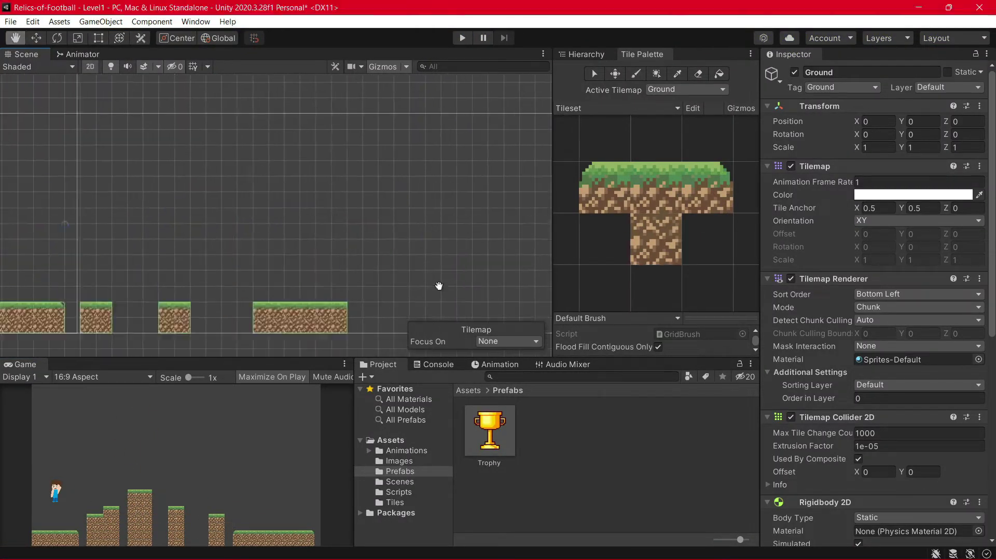
pyautogui.press('b')
pyautogui.click(335, 263)
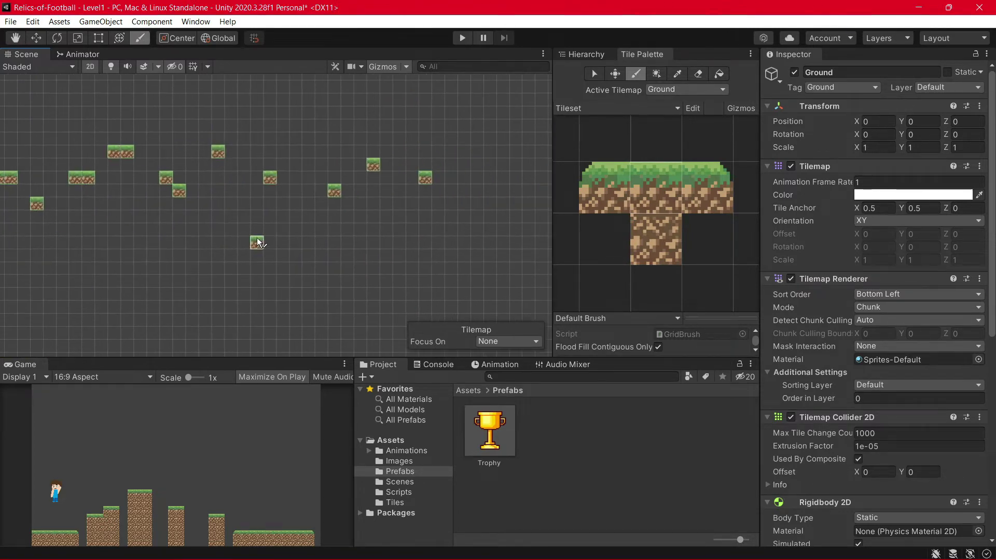
pyautogui.click(462, 38)
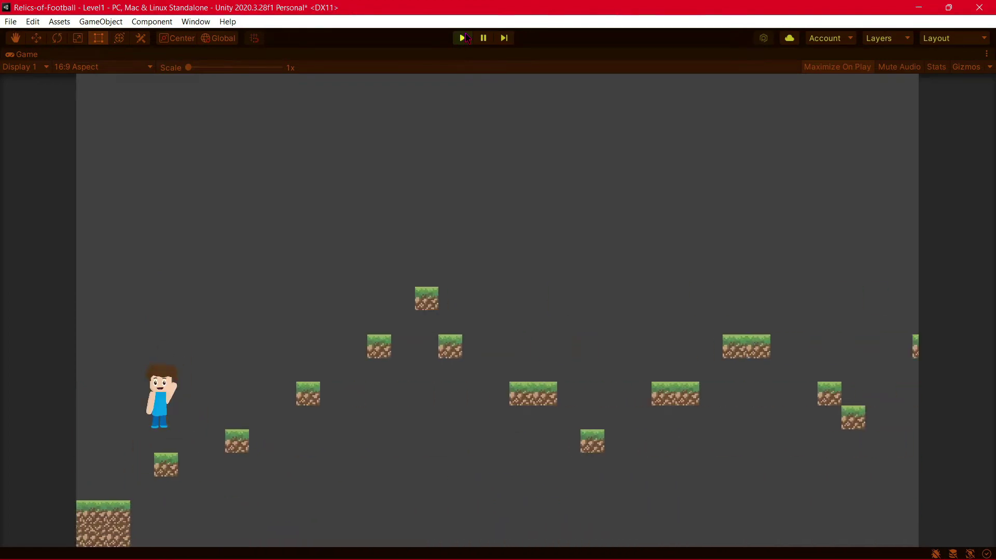
pyautogui.click(462, 38)
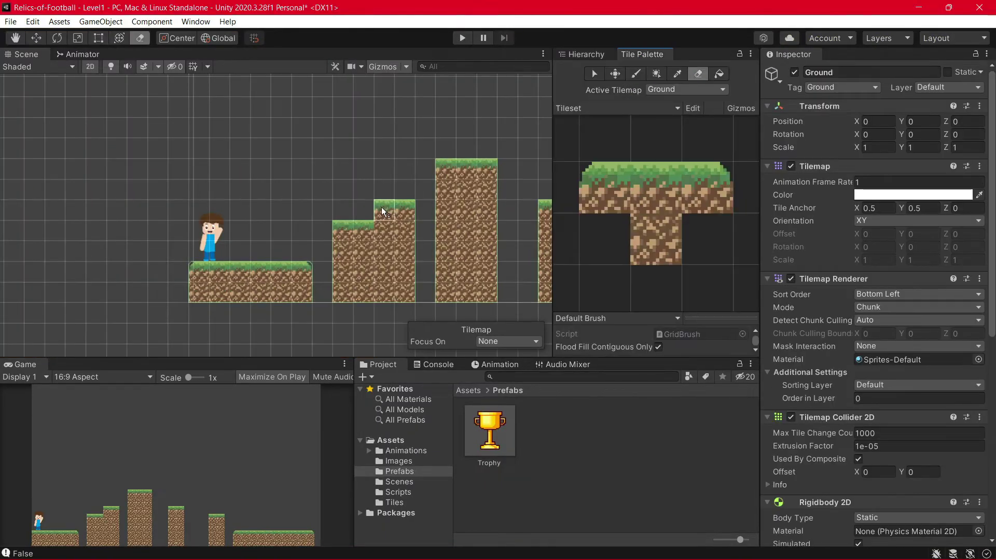
# - Erase the top tiles from several platforms and repaint one with the grass tile
pyautogui.moveTo(381, 207); pyautogui.dragTo(457, 161)
pyautogui.scroll(2, 458, 160)
pyautogui.click(707, 187)
pyautogui.click(480, 227)
pyautogui.scroll(2, 463, 232)
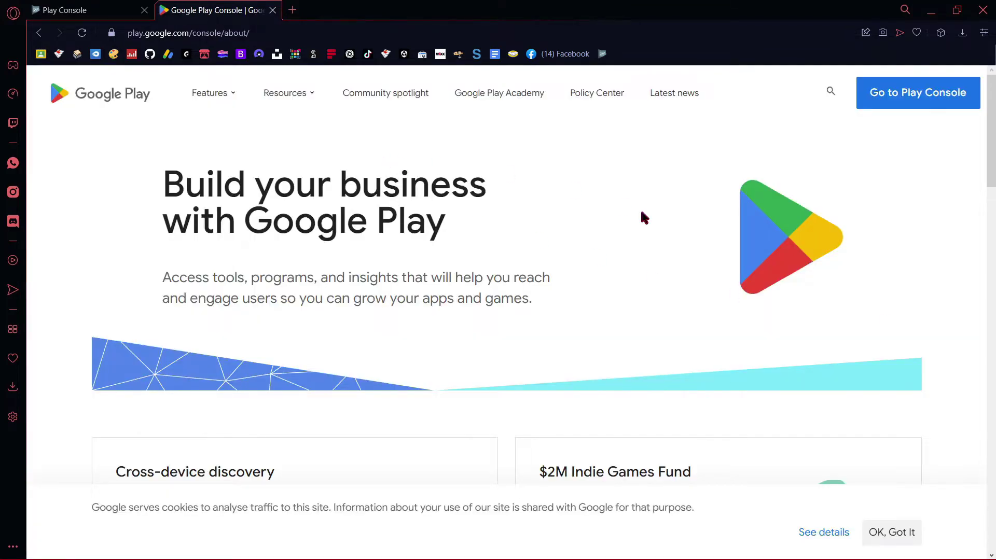
# - Go from the Play Console about page to the developer account's All apps list
pyautogui.scroll(-5, 642, 215)
pyautogui.scroll(-1, 641, 212)
pyautogui.scroll(6, 639, 209)
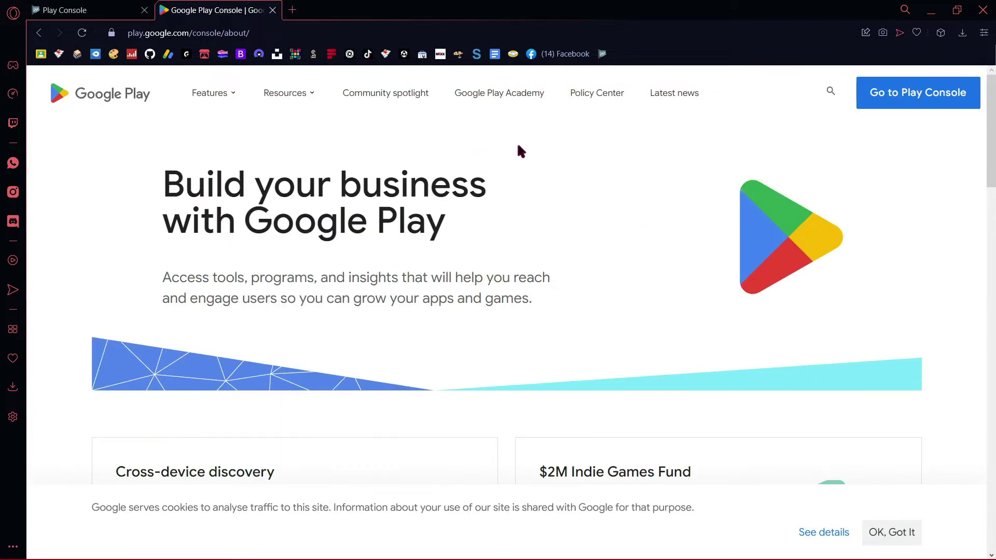
pyautogui.click(891, 106)
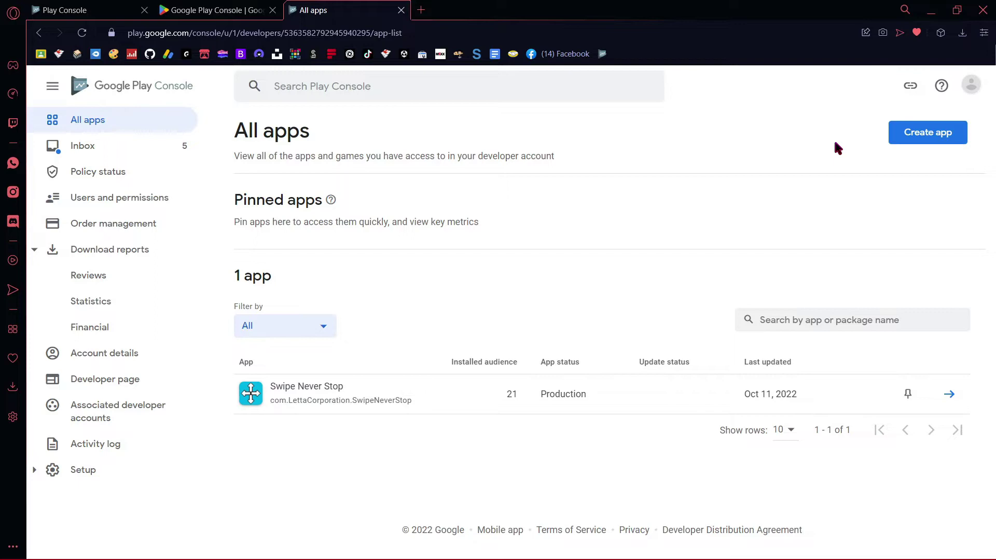
# - Start a new app and enter 'SUBSCRIBE' as the app name
pyautogui.click(920, 140)
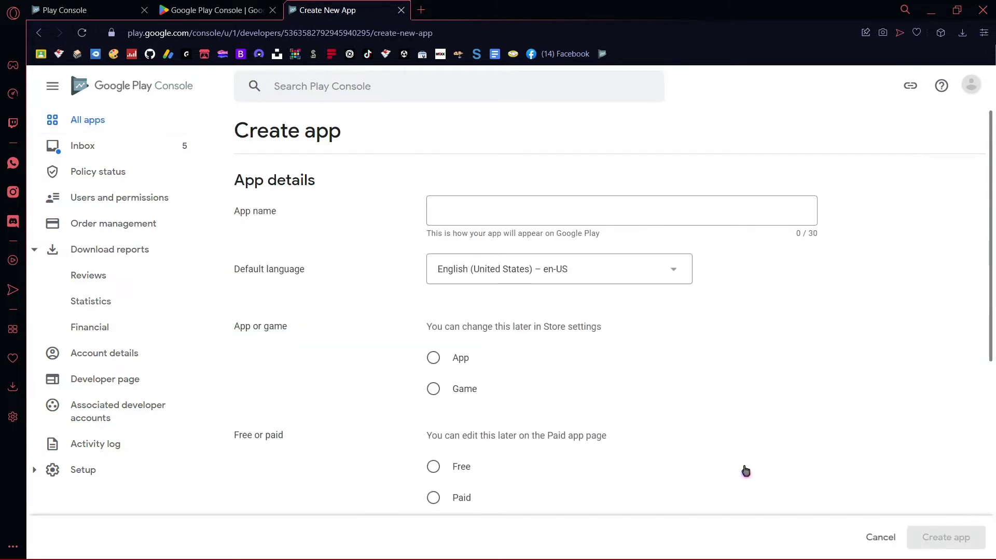
pyautogui.scroll(-6, 626, 349)
pyautogui.scroll(6, 626, 349)
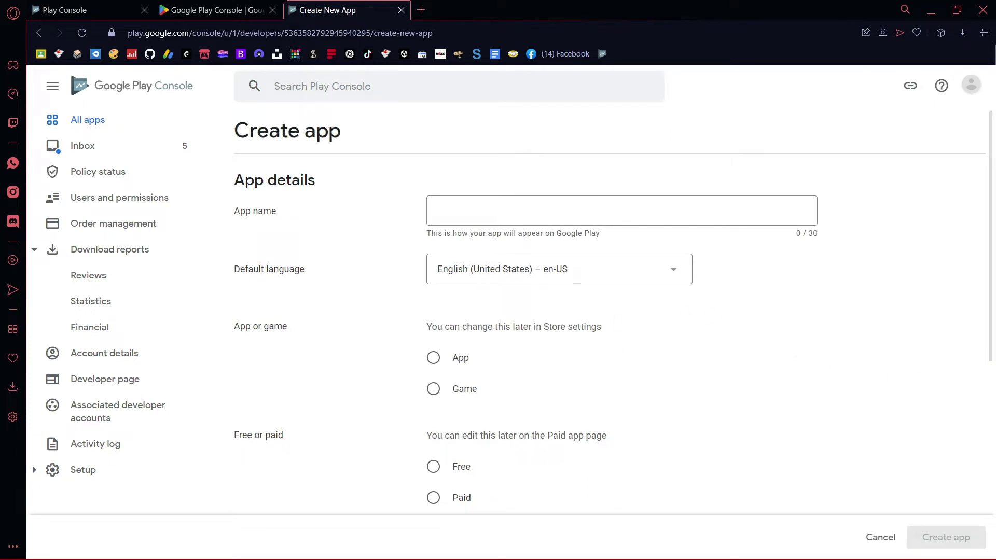
pyautogui.click(551, 208)
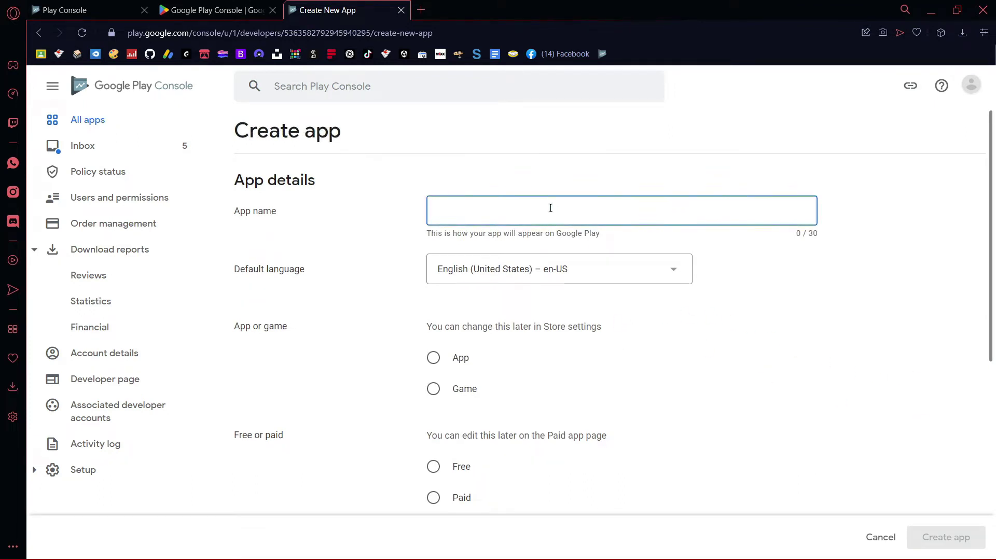
pyautogui.write('SUB')
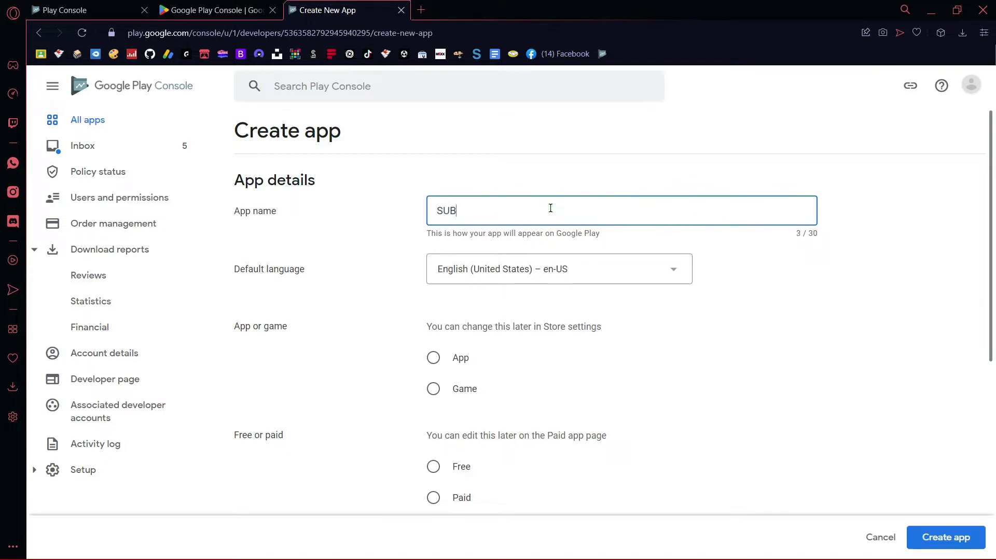
pyautogui.write('SCRIBE')
# - Mark it a free game, accept the Developer Program Policies and US export laws, and create it
pyautogui.click(433, 399)
pyautogui.scroll(-2, 430, 379)
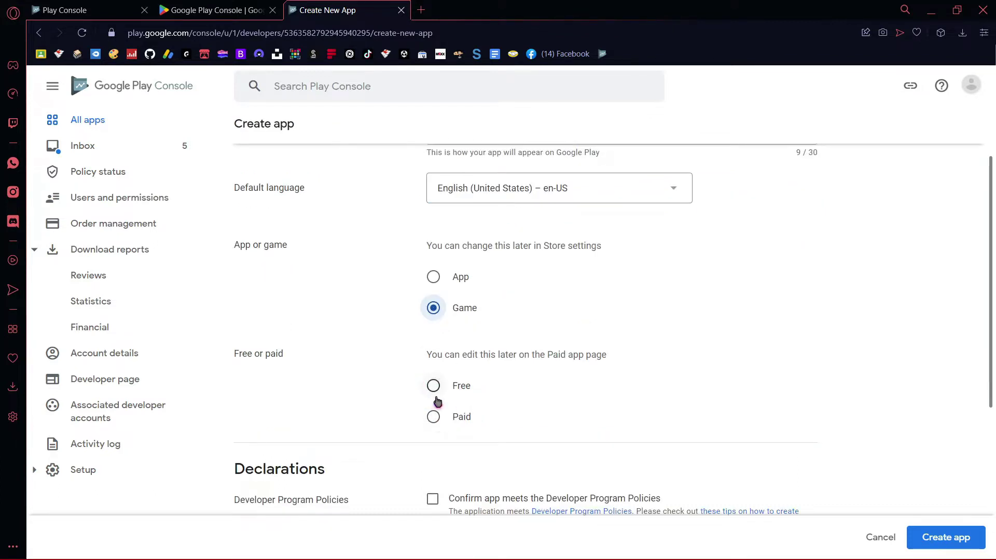
pyautogui.click(434, 389)
pyautogui.scroll(-4, 633, 372)
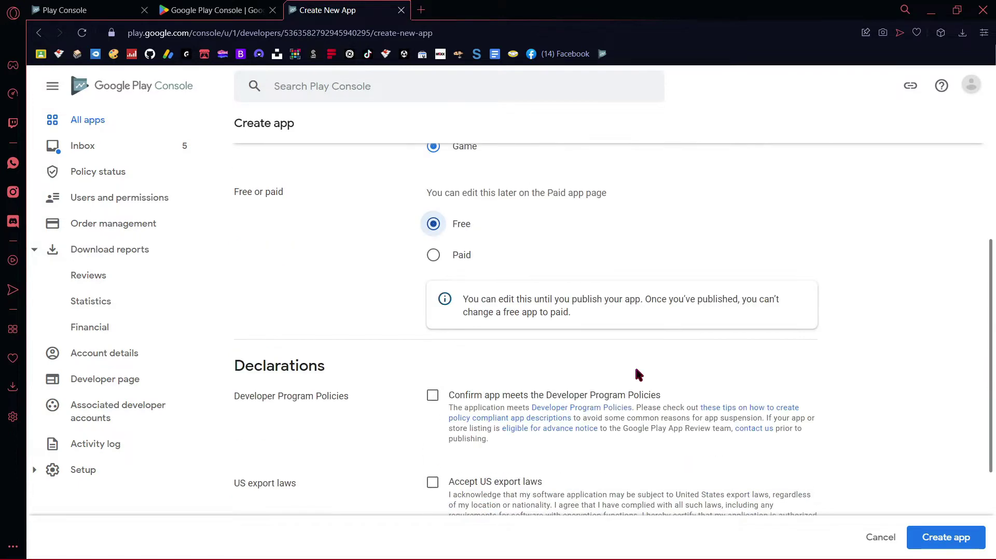
pyautogui.scroll(-4, 643, 373)
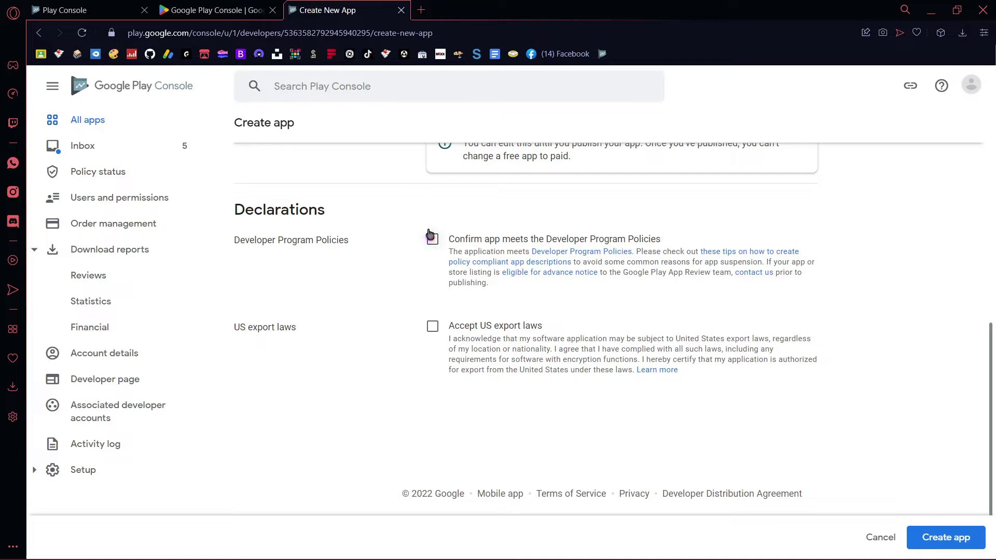
pyautogui.click(432, 327)
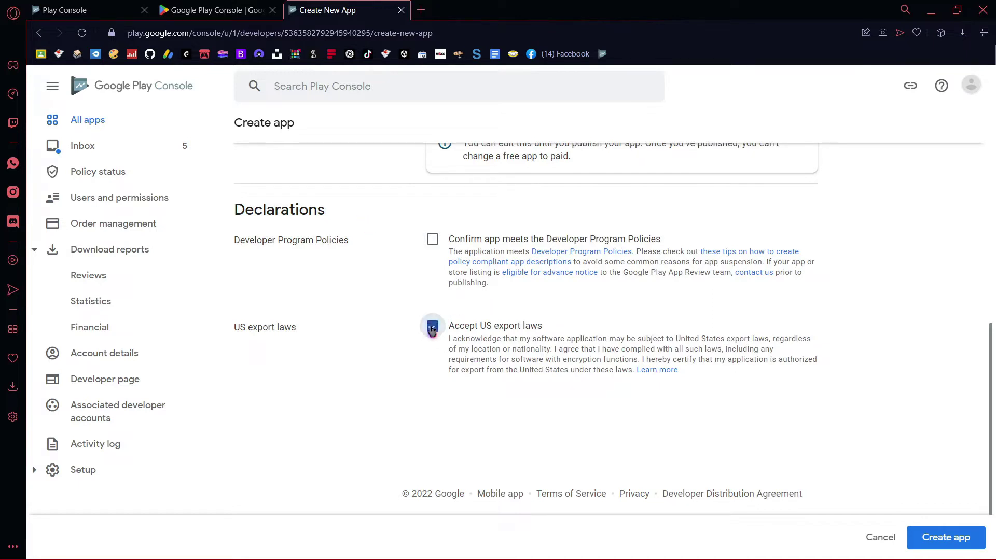
pyautogui.click(431, 248)
pyautogui.click(936, 535)
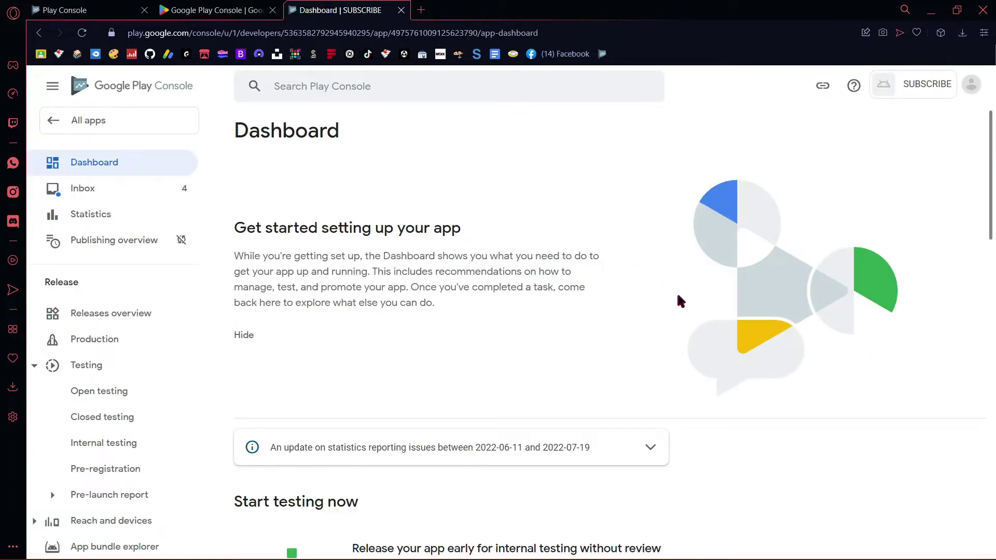
# - Show the SUBSCRIBE dashboard fullscreen and open the Set privacy policy task
pyautogui.scroll(-6, 678, 298)
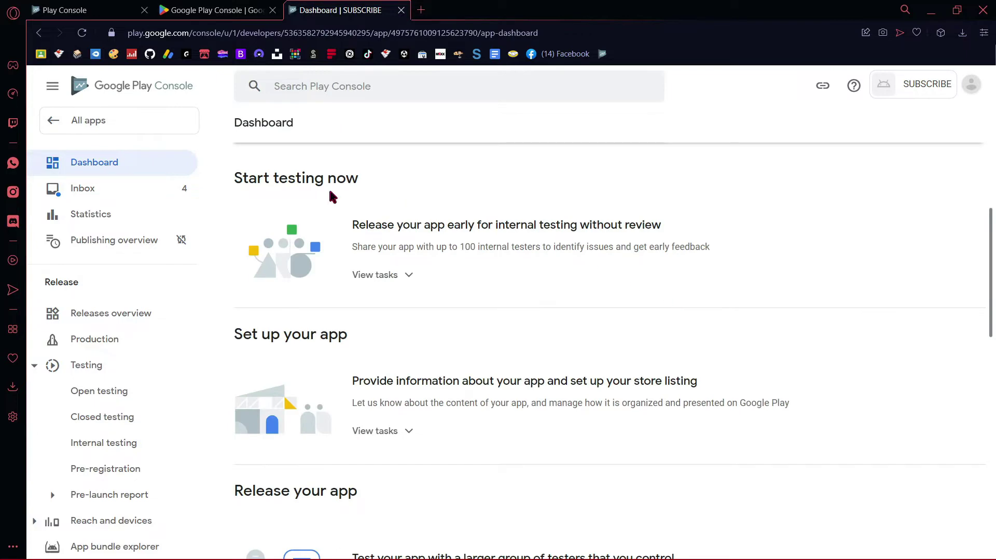
pyautogui.scroll(-12, 403, 387)
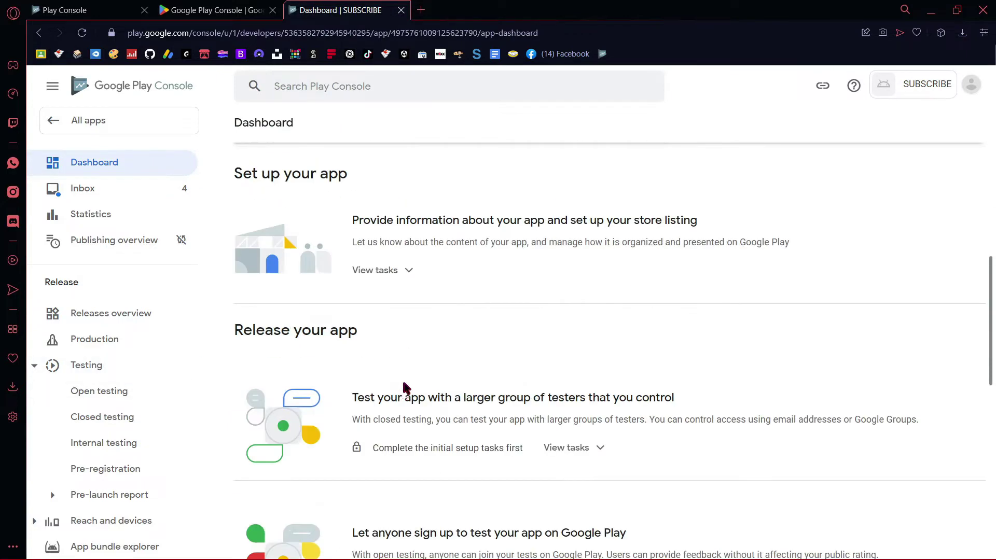
pyautogui.scroll(-2, 482, 382)
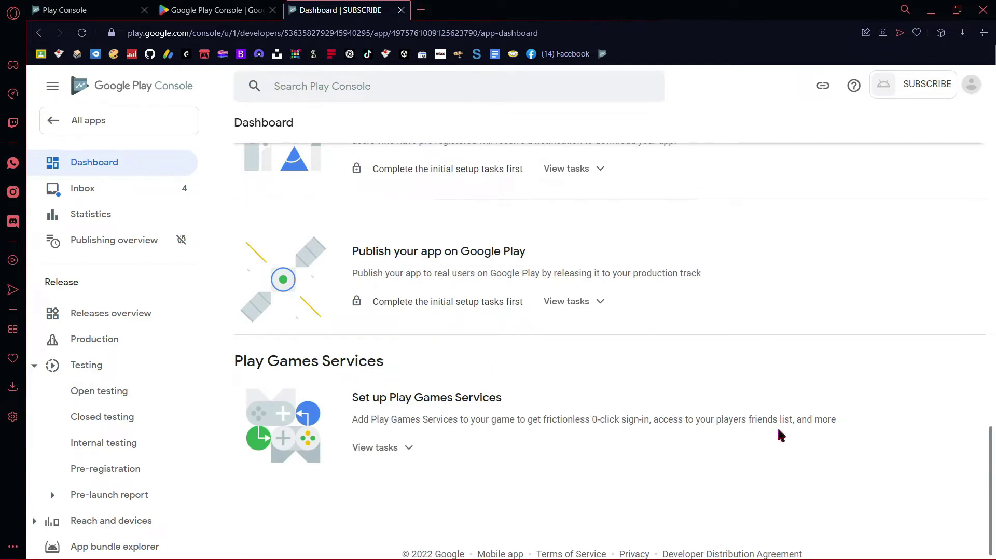
pyautogui.scroll(14, 609, 337)
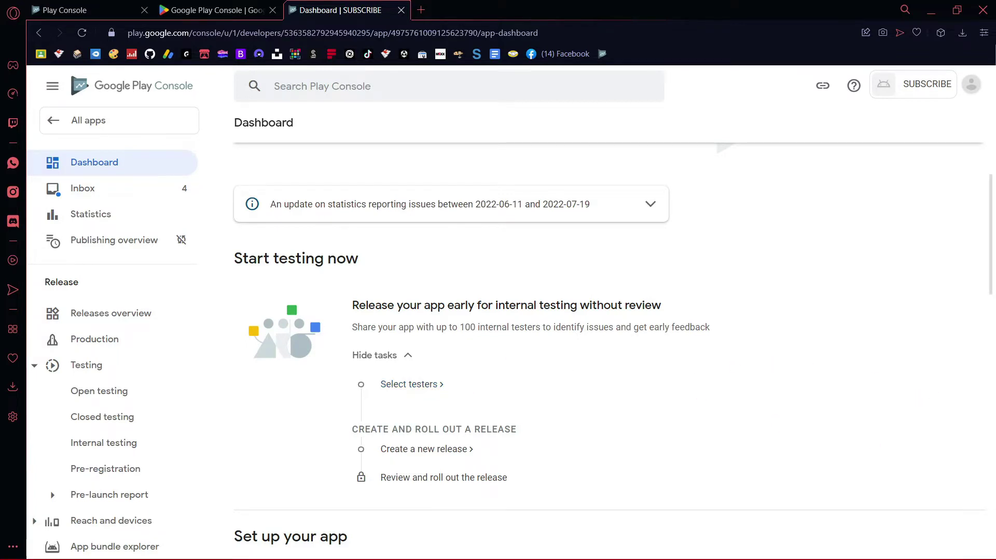
pyautogui.press('F11')
pyautogui.scroll(-6, 602, 311)
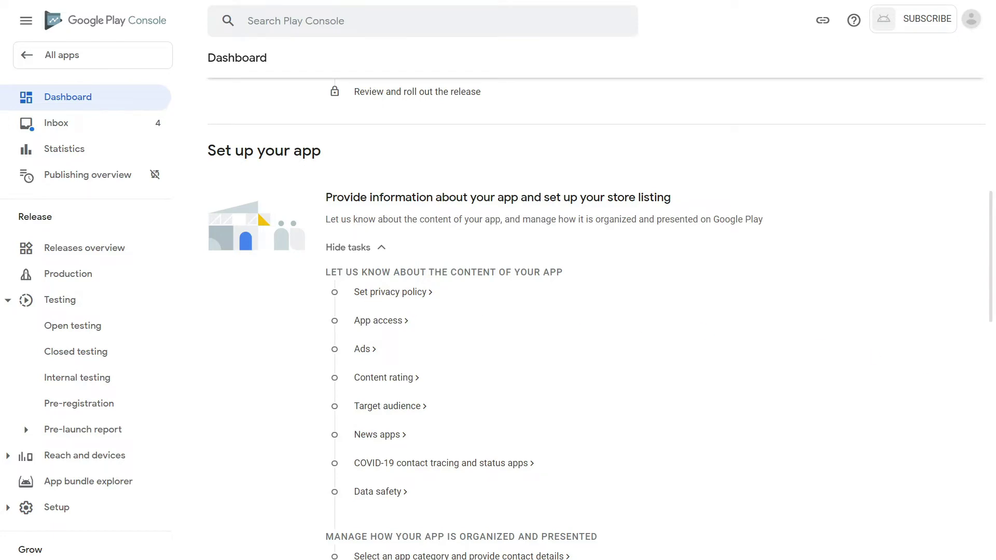
pyautogui.click(390, 291)
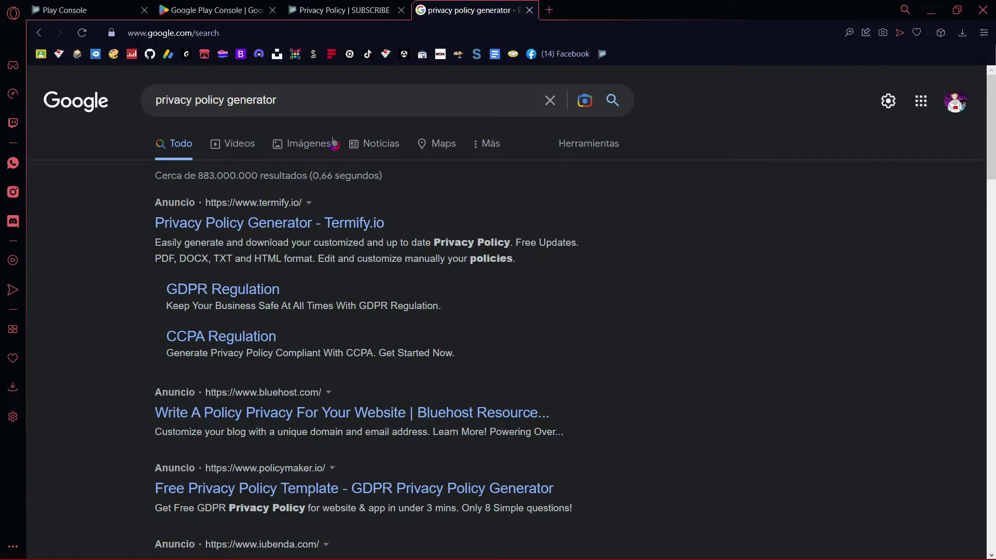
# - Try the Free Privacy Policy Generator result, then return and browse further search results
pyautogui.scroll(-4, 674, 298)
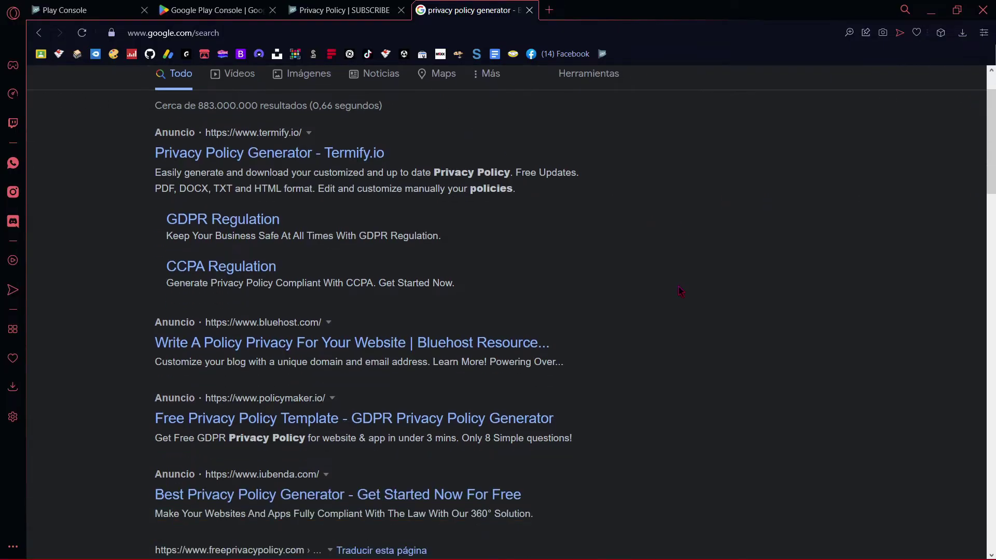
pyautogui.scroll(-1, 581, 316)
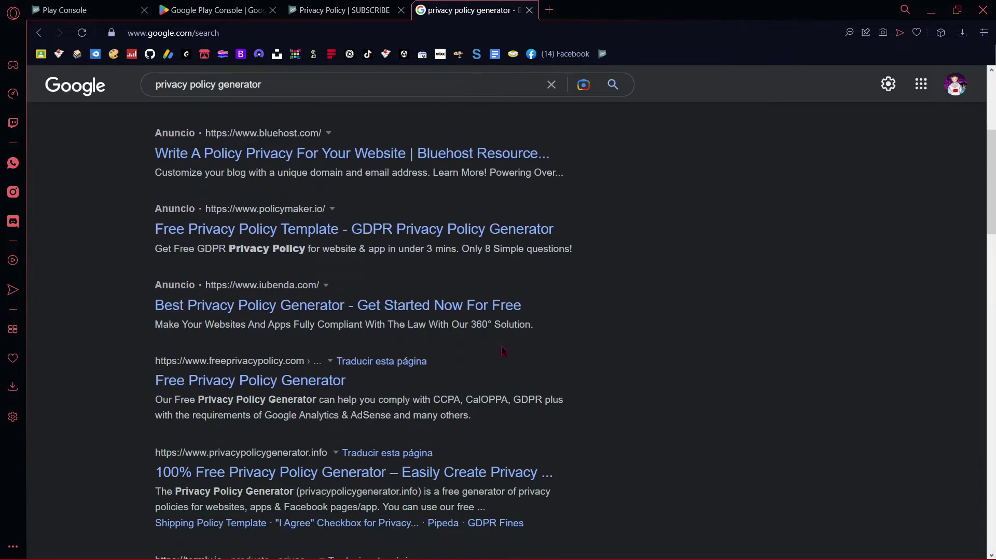
pyautogui.click(267, 384)
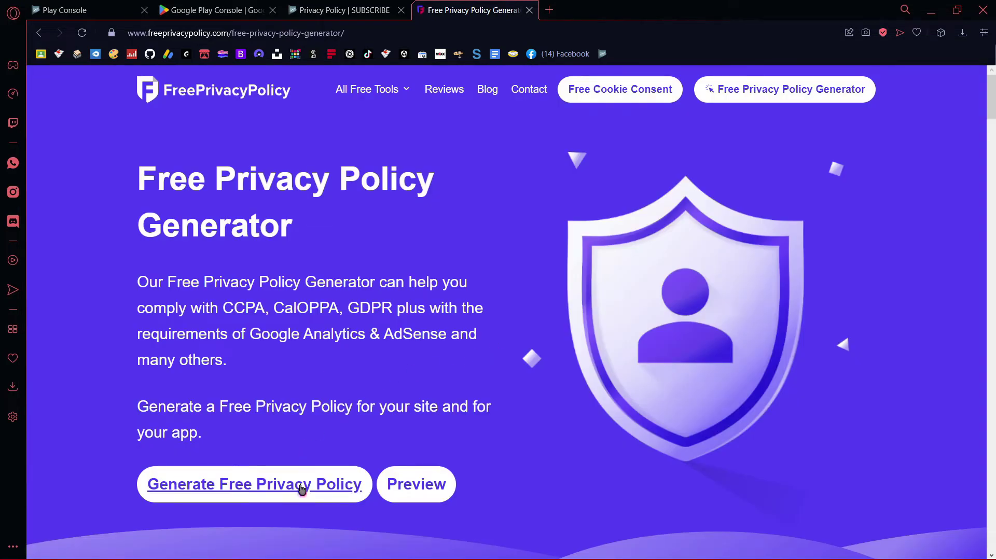
pyautogui.click(265, 486)
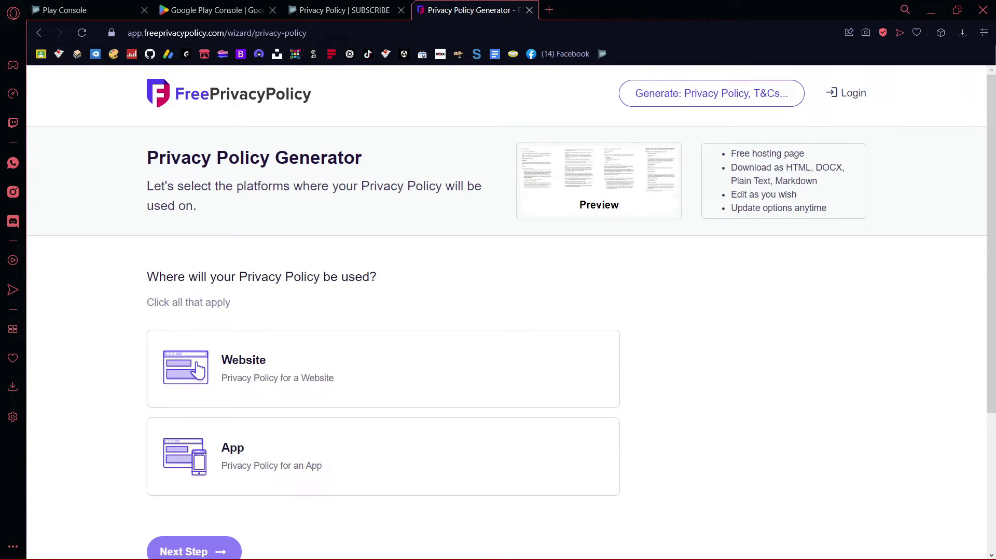
pyautogui.hotkey('alt', 'Left')
pyautogui.scroll(-15, 816, 384)
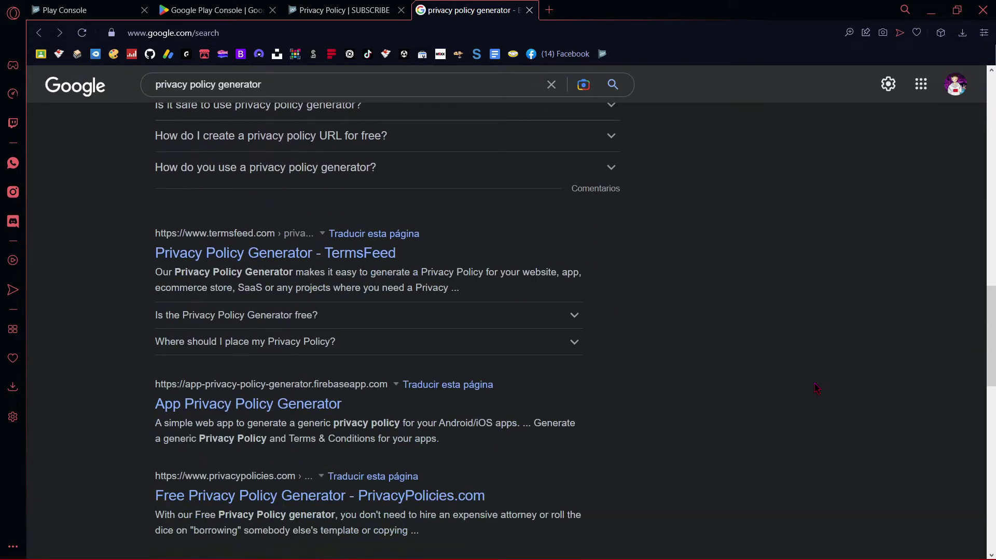
pyautogui.scroll(-3, 816, 388)
pyautogui.scroll(-14, 811, 388)
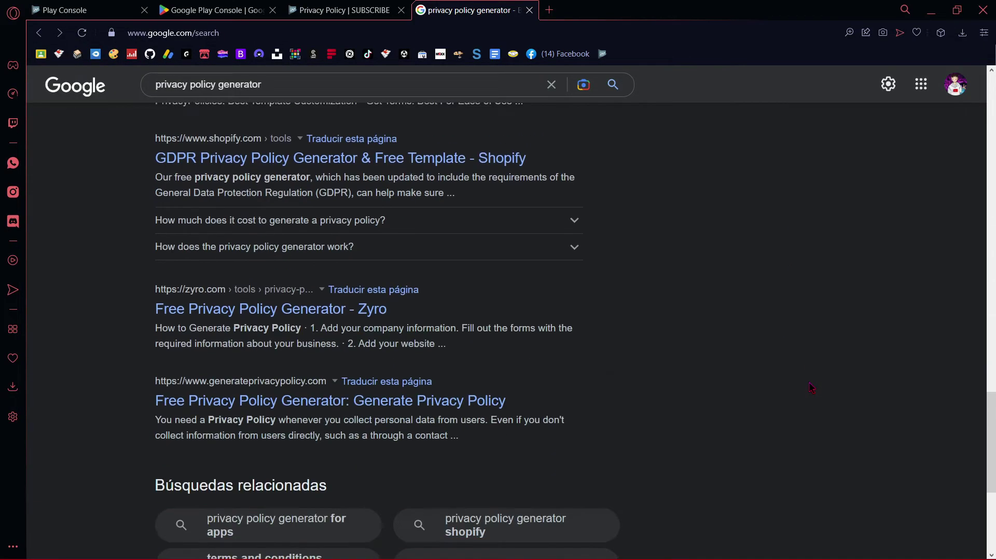
pyautogui.scroll(10, 823, 388)
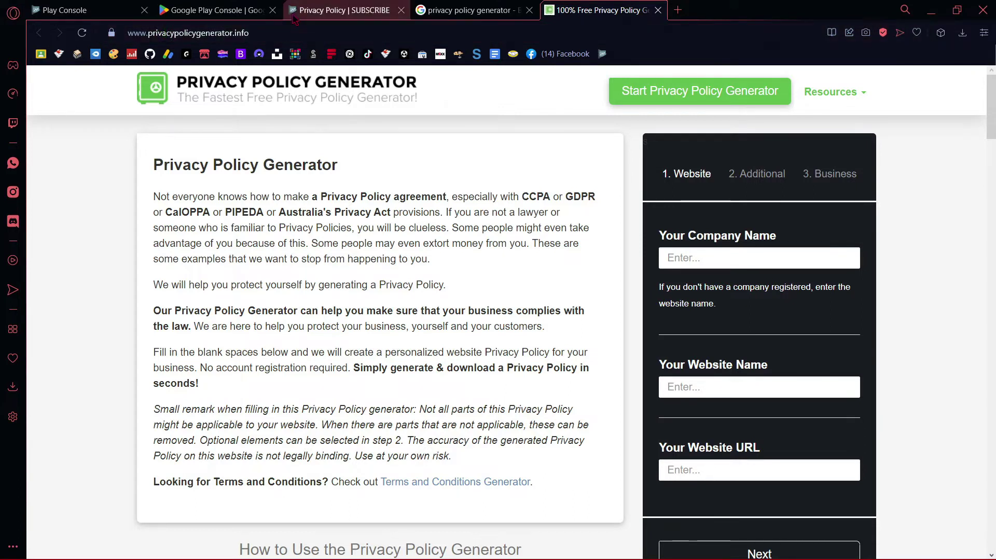
# - Enter the company name and website name 'Swipe Never Stop', advancing the generator to step 2
pyautogui.click(676, 256)
pyautogui.write('Lett')
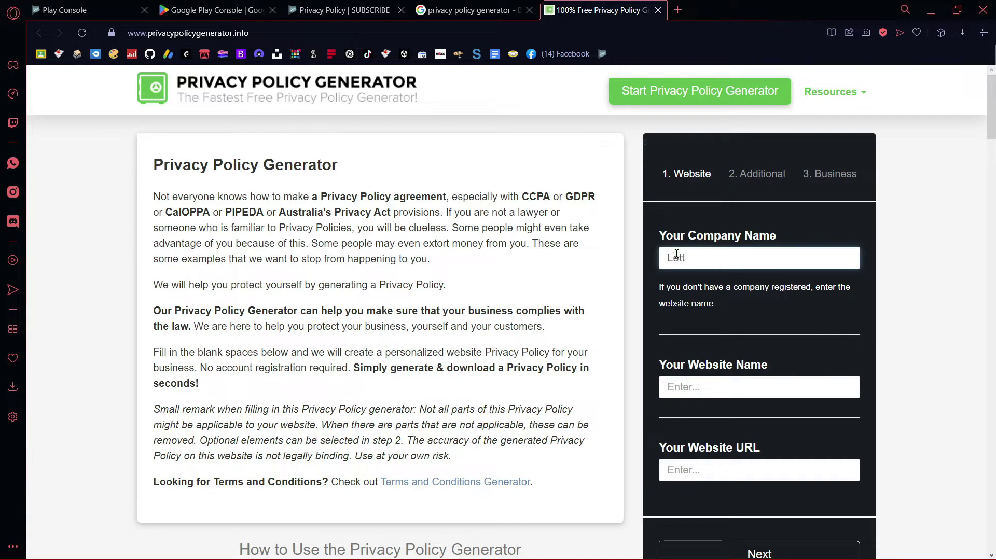
pyautogui.write('a Corporation')
pyautogui.scroll(-1, 695, 290)
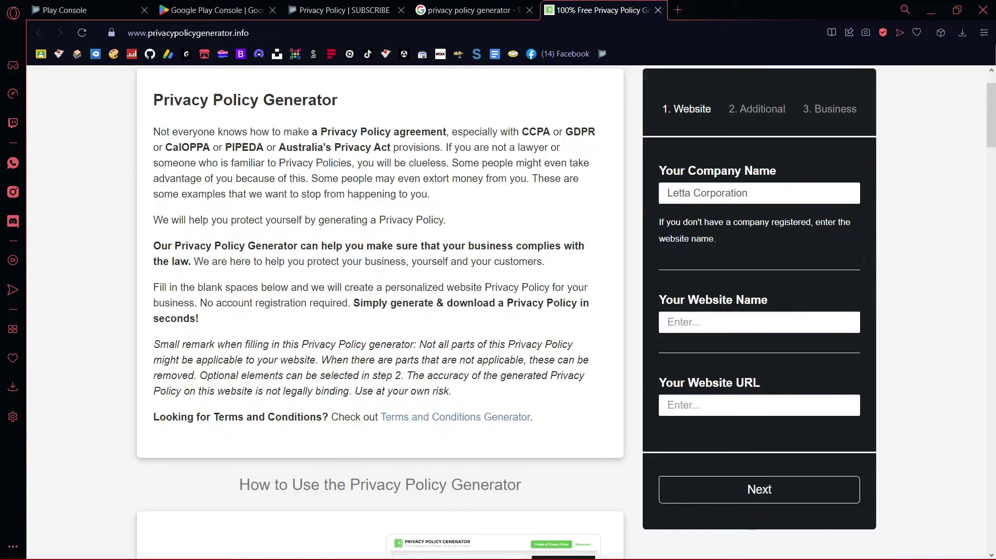
pyautogui.click(719, 323)
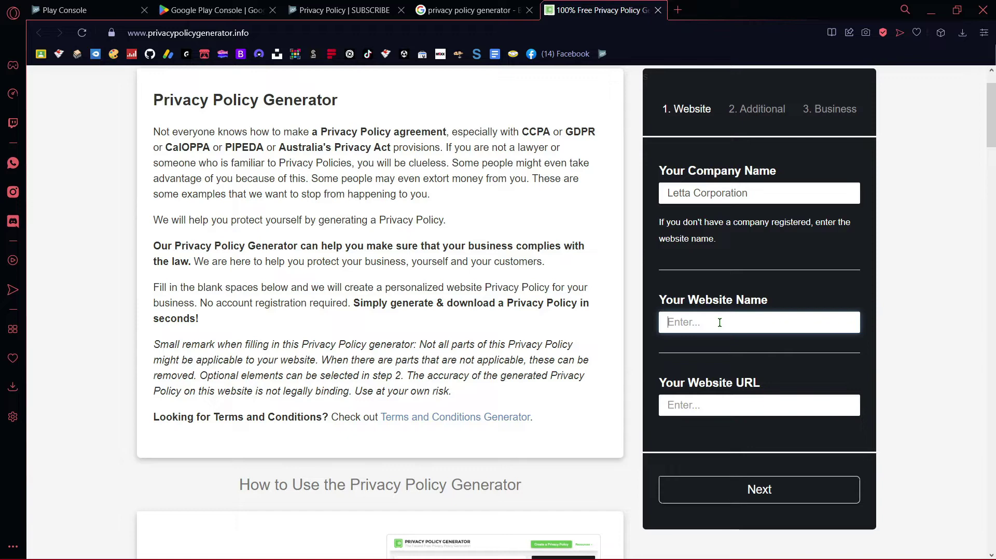
pyautogui.write('Swipe Never Stop')
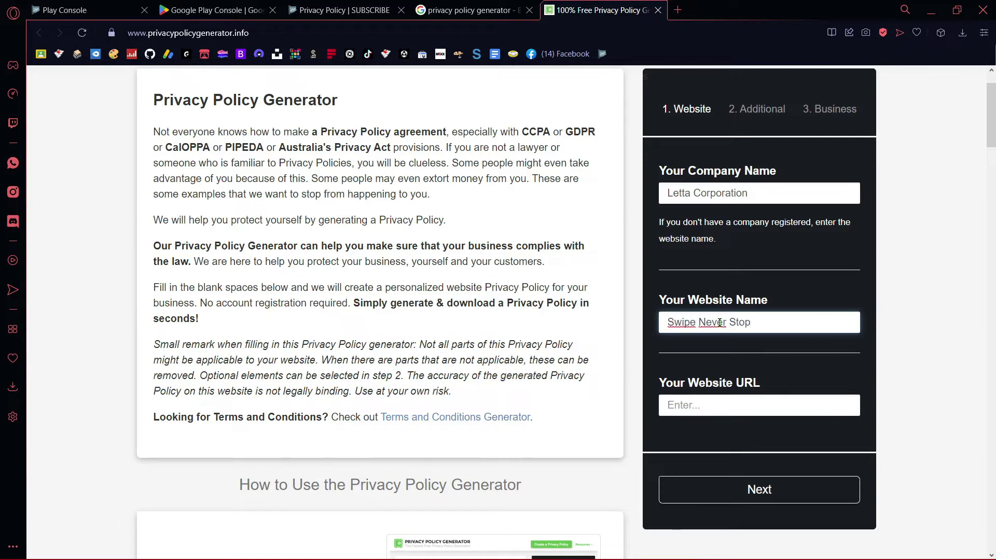
pyautogui.press('Return')
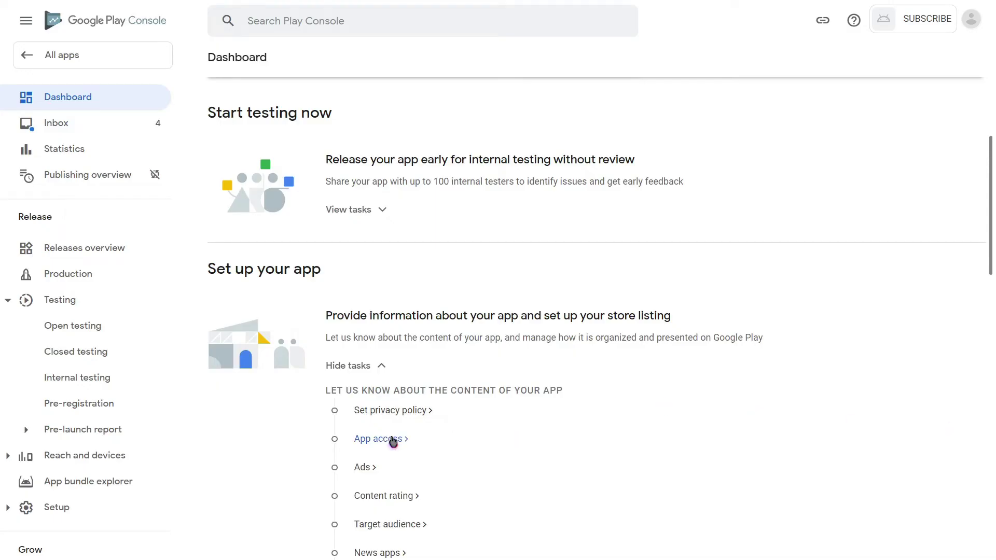
pyautogui.click(393, 441)
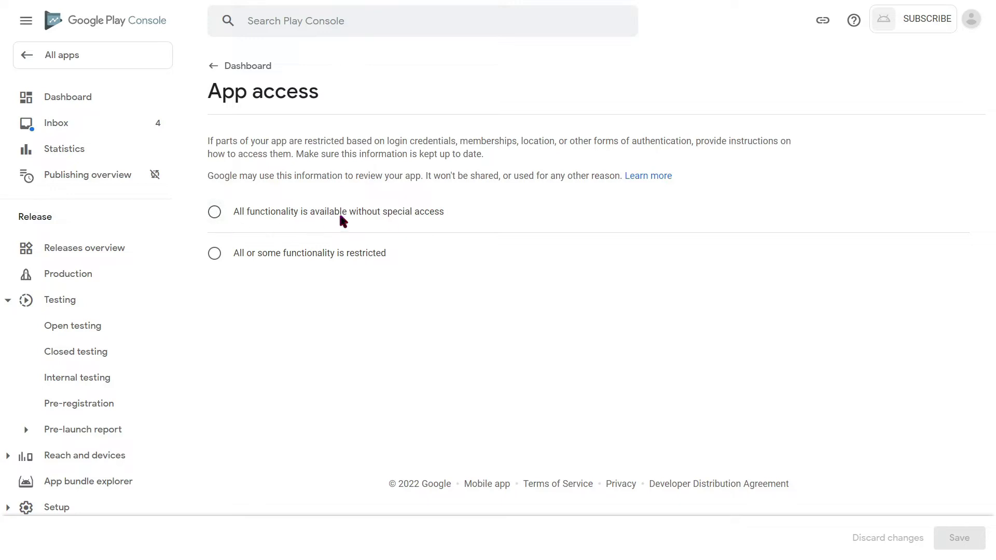
# - Declare all functionality available without special access and save the App access form
pyautogui.click(215, 212)
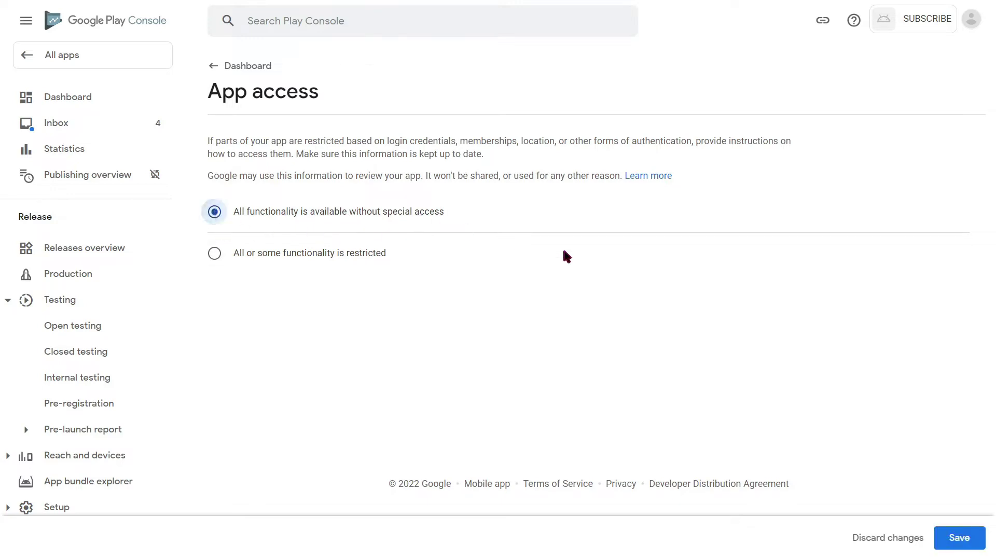
pyautogui.click(950, 535)
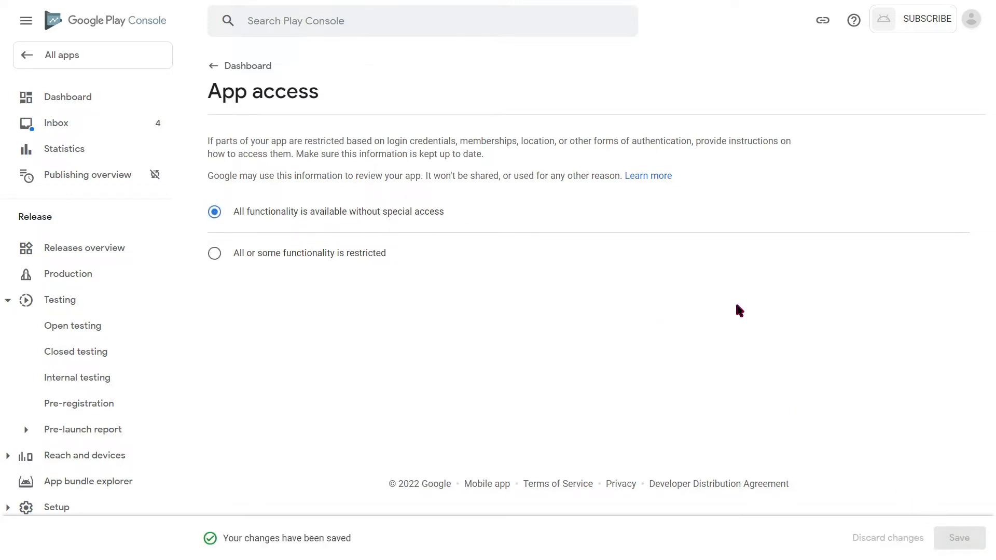
pyautogui.click(244, 66)
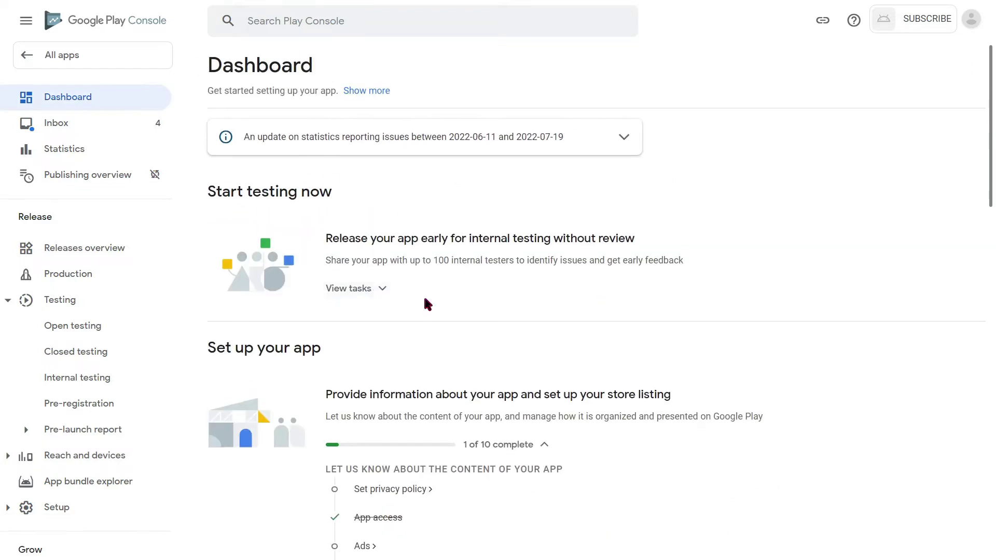
pyautogui.scroll(-4, 482, 312)
pyautogui.click(354, 388)
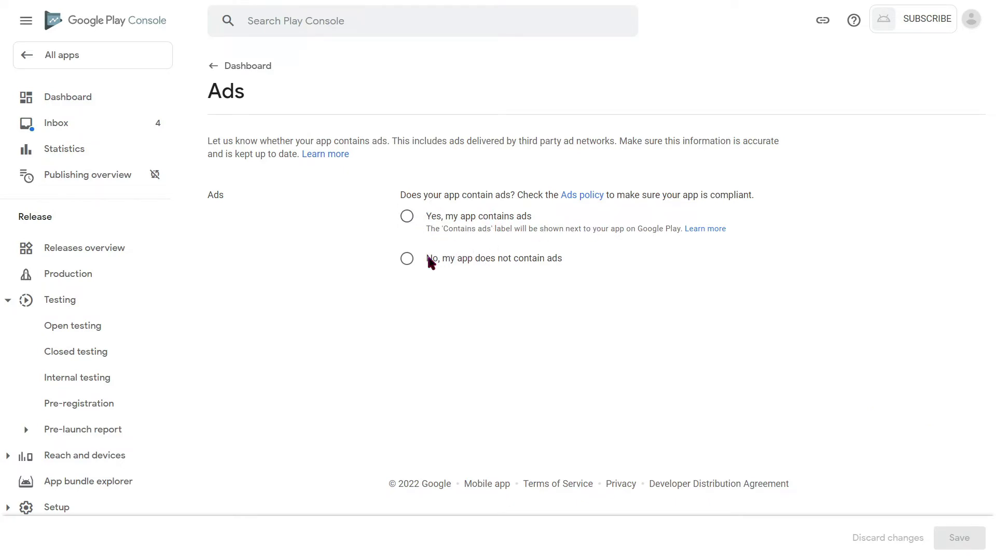
# - Select 'No, my app does not contain ads' and save the Ads declaration
pyautogui.click(410, 262)
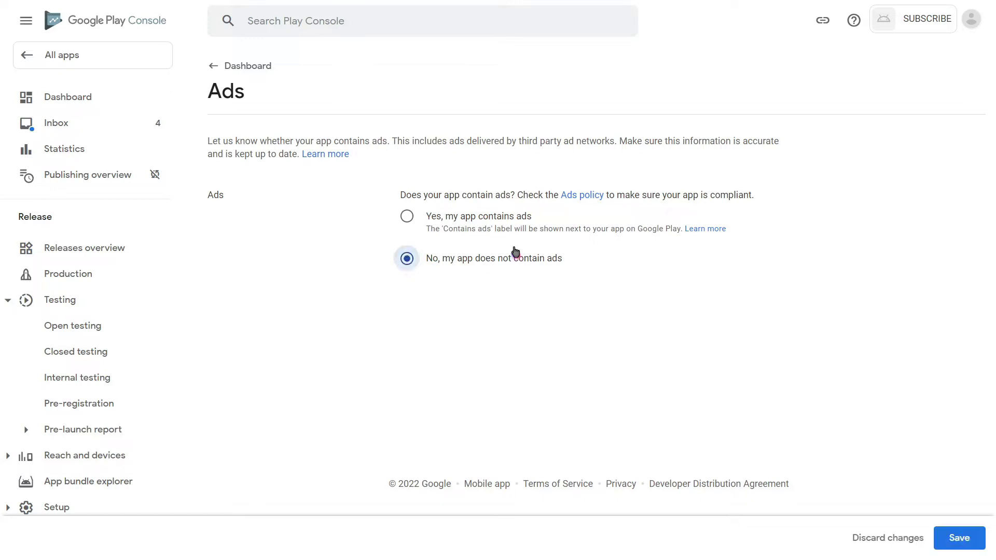
pyautogui.click(953, 541)
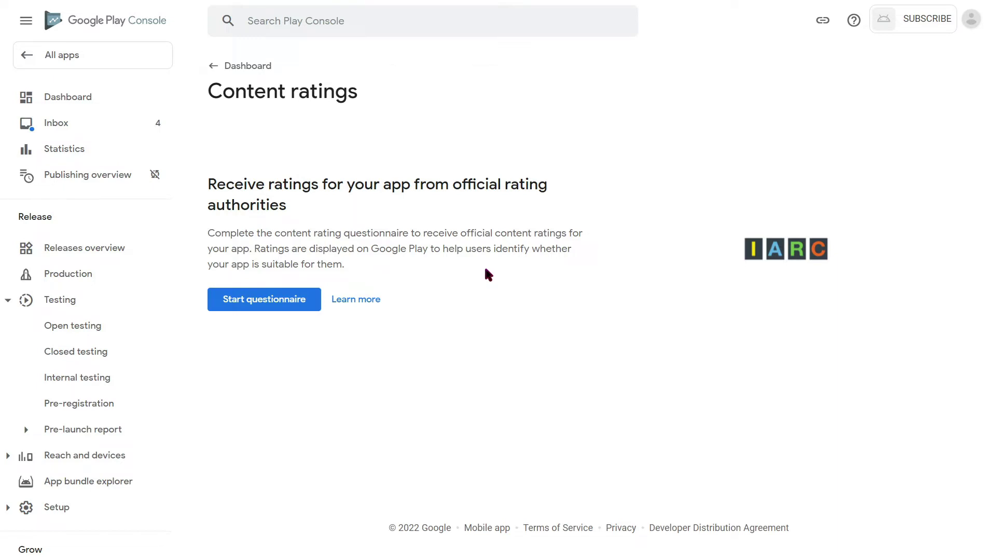
# - Start the questionnaire and answer No for Violence, Fear, Sexuality, Gambling and Language
pyautogui.click(262, 309)
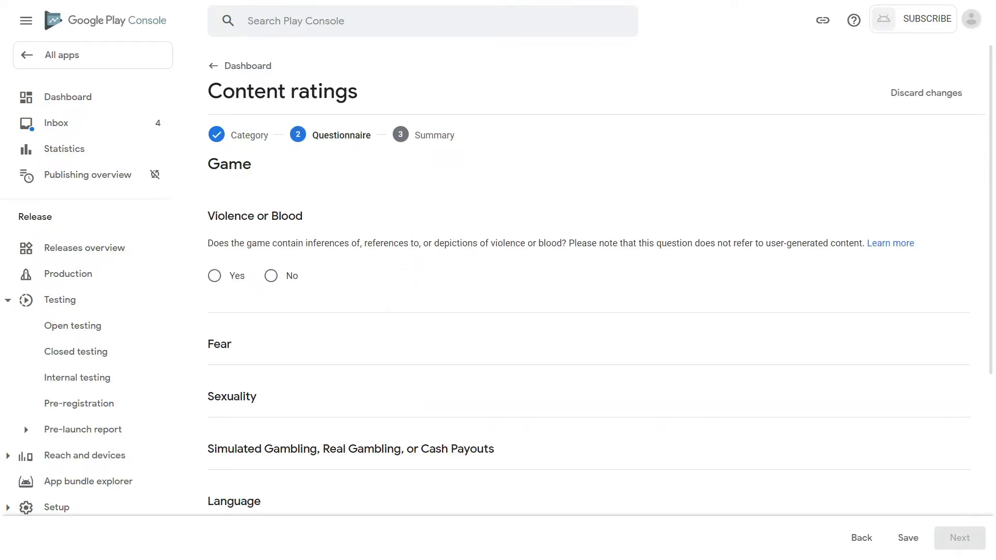
pyautogui.scroll(-5, 689, 373)
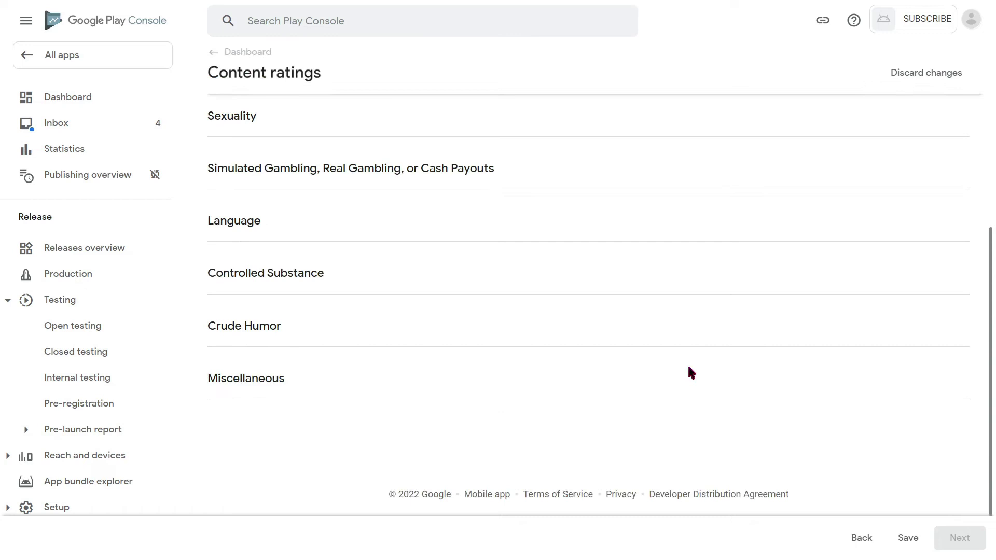
pyautogui.scroll(5, 689, 360)
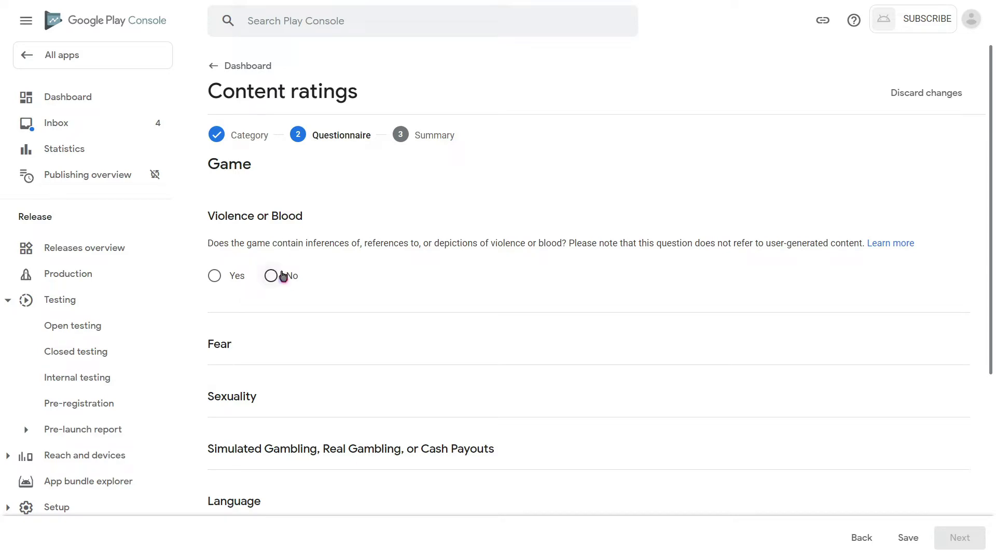
pyautogui.click(285, 284)
pyautogui.click(271, 393)
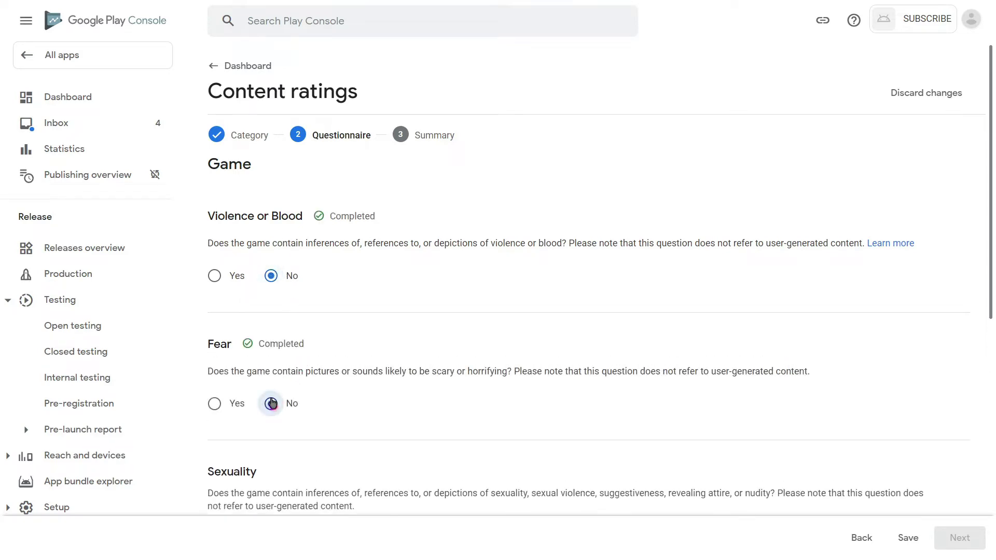
pyautogui.scroll(-1, 320, 412)
pyautogui.scroll(-2, 320, 413)
pyautogui.click(271, 304)
pyautogui.click(270, 423)
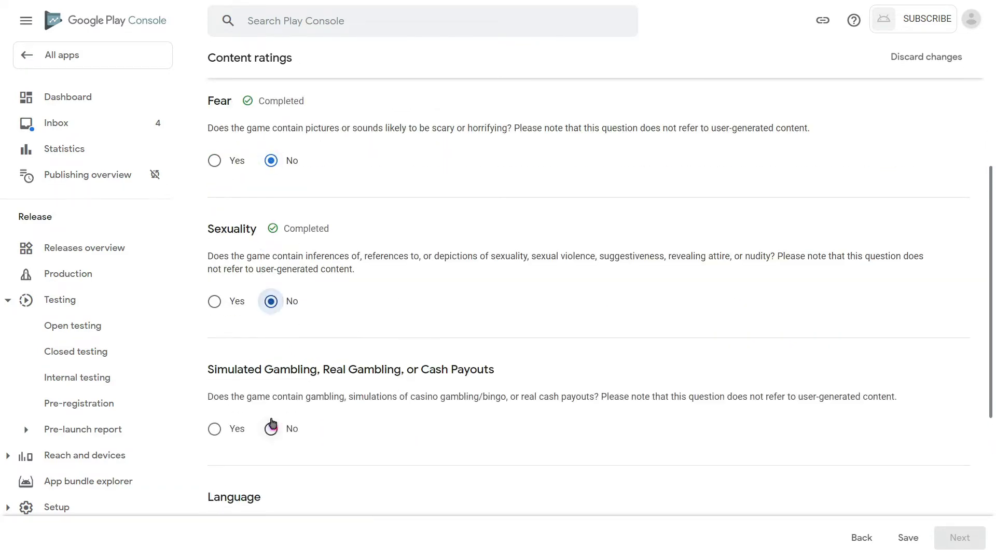
pyautogui.scroll(-1, 290, 420)
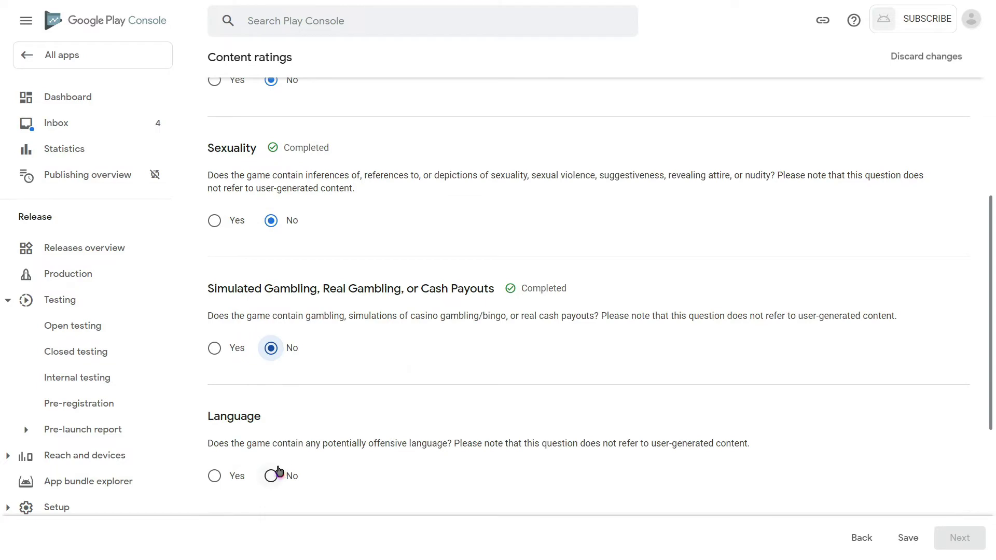
pyautogui.click(279, 473)
pyautogui.scroll(-2, 340, 435)
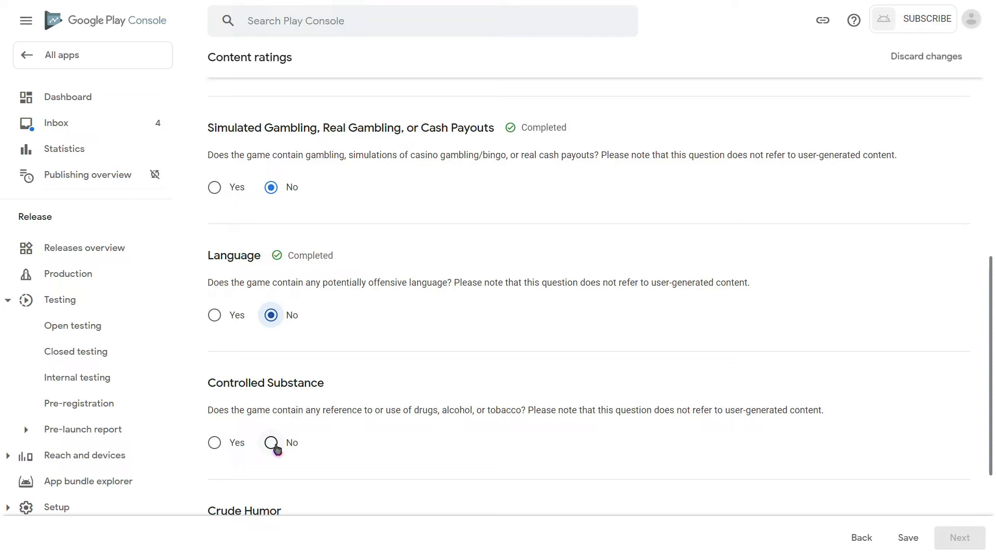
# - Answer No to the Controlled Substance and Crude Humor questions
pyautogui.click(275, 443)
pyautogui.scroll(-3, 293, 411)
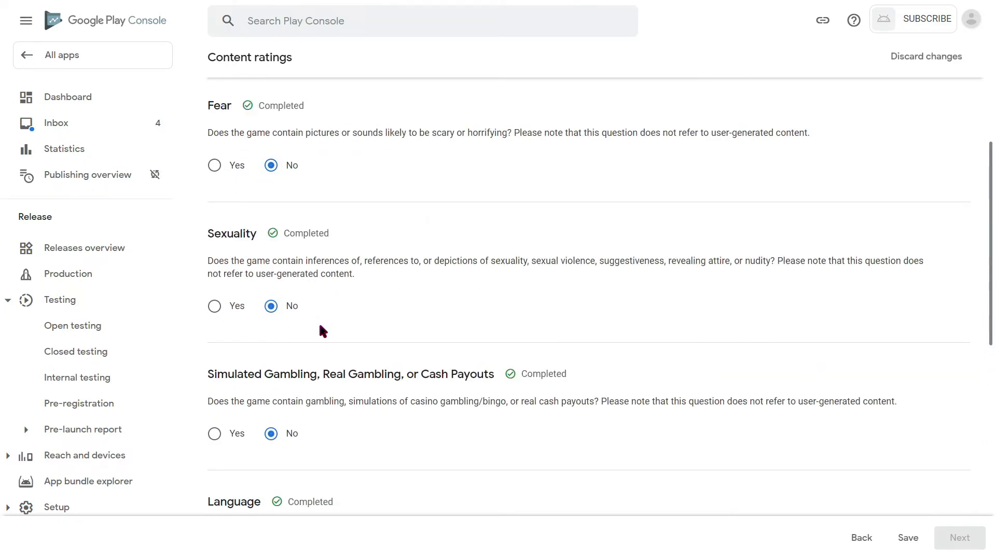
pyautogui.scroll(9, 322, 331)
pyautogui.scroll(-10, 596, 384)
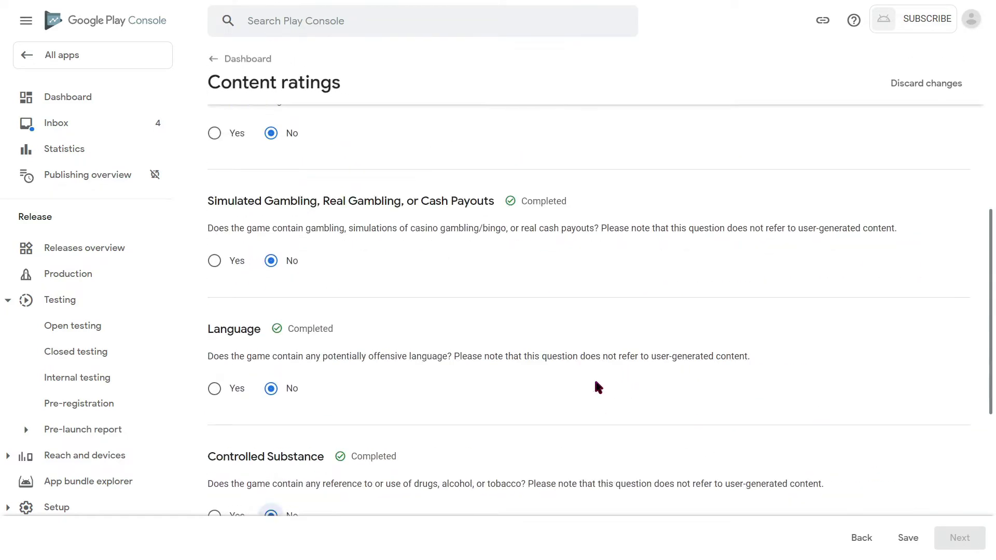
pyautogui.click(269, 311)
pyautogui.scroll(-6, 291, 291)
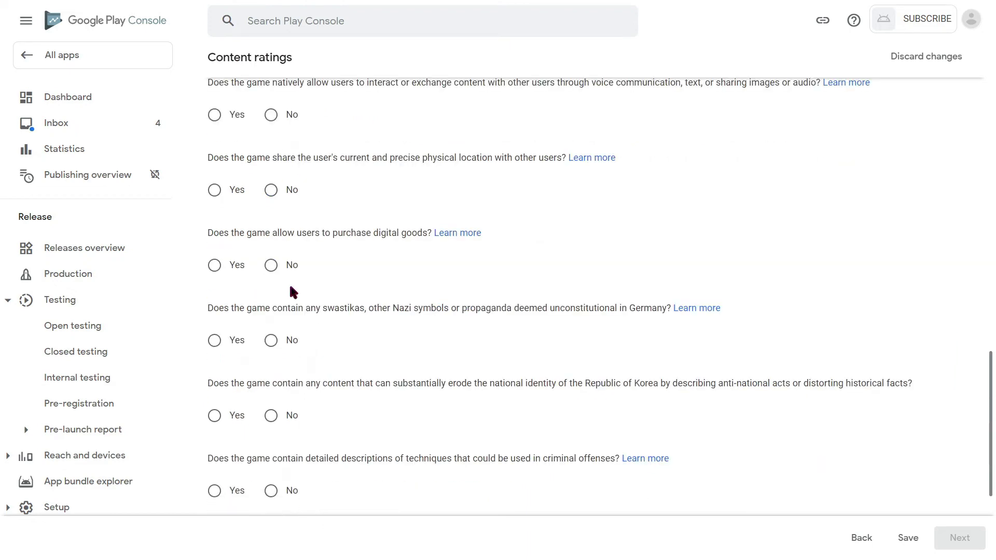
pyautogui.scroll(6, 295, 311)
pyautogui.scroll(-2, 296, 341)
pyautogui.scroll(-10, 296, 342)
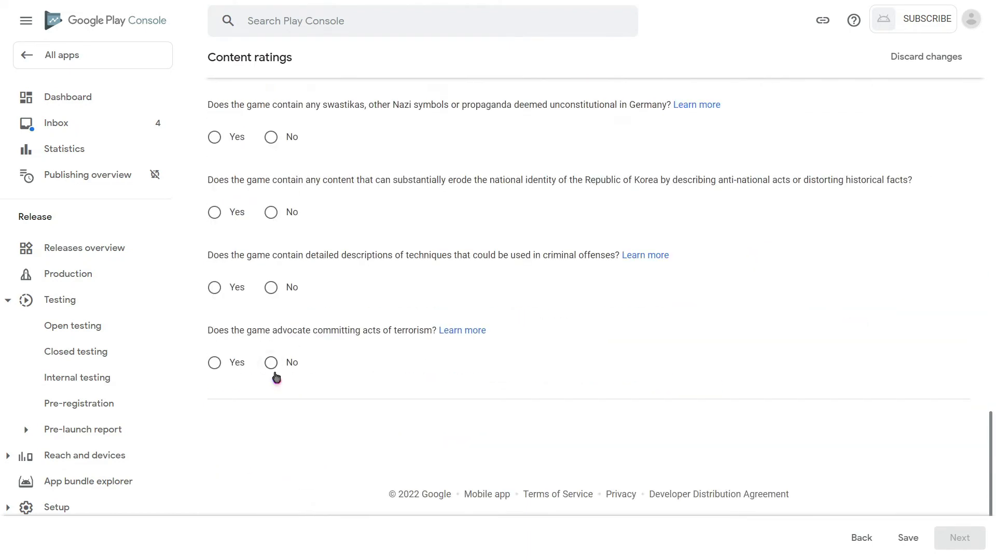
# - Answer No to all Miscellaneous questions, from terrorism and Nazi symbols to location sharing and user interaction
pyautogui.click(270, 362)
pyautogui.click(271, 287)
pyautogui.click(275, 217)
pyautogui.scroll(2, 272, 218)
pyautogui.click(272, 218)
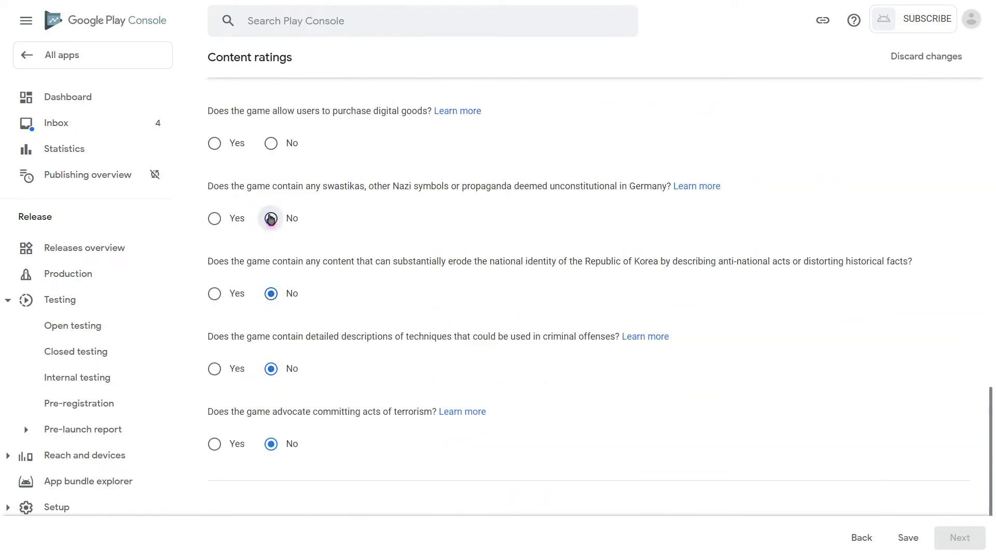
pyautogui.click(270, 144)
pyautogui.scroll(4, 290, 217)
pyautogui.click(271, 229)
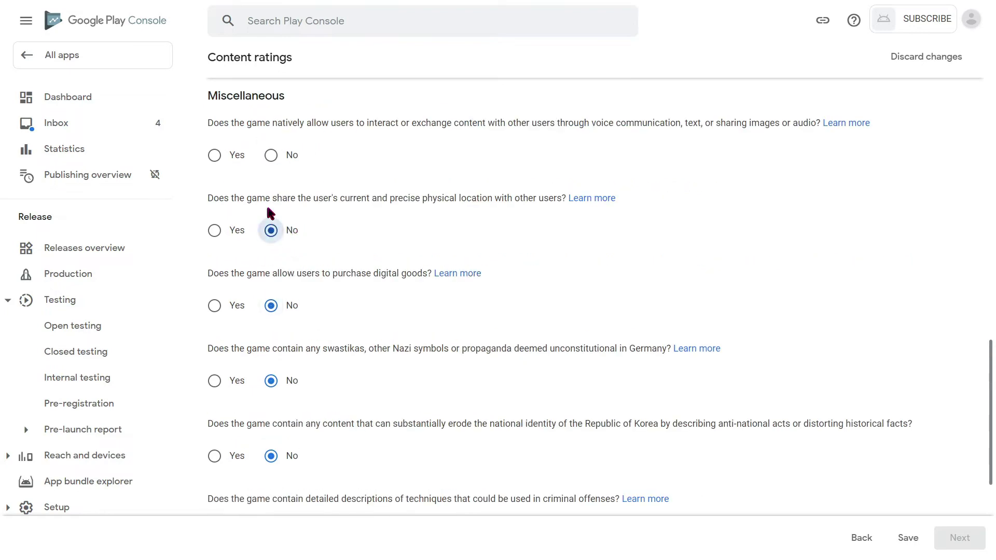
pyautogui.click(271, 154)
pyautogui.scroll(2, 317, 325)
pyautogui.scroll(9, 317, 325)
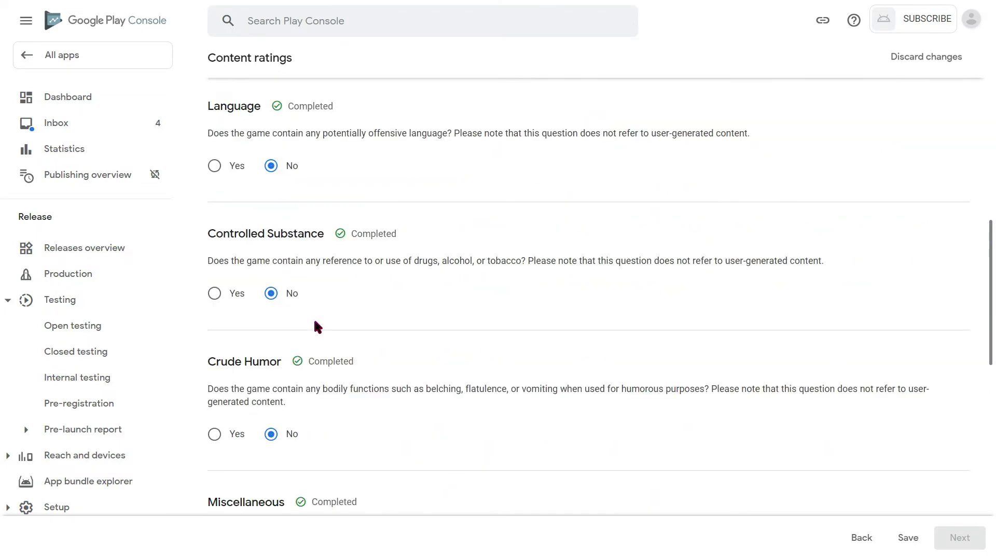
pyautogui.scroll(5, 317, 326)
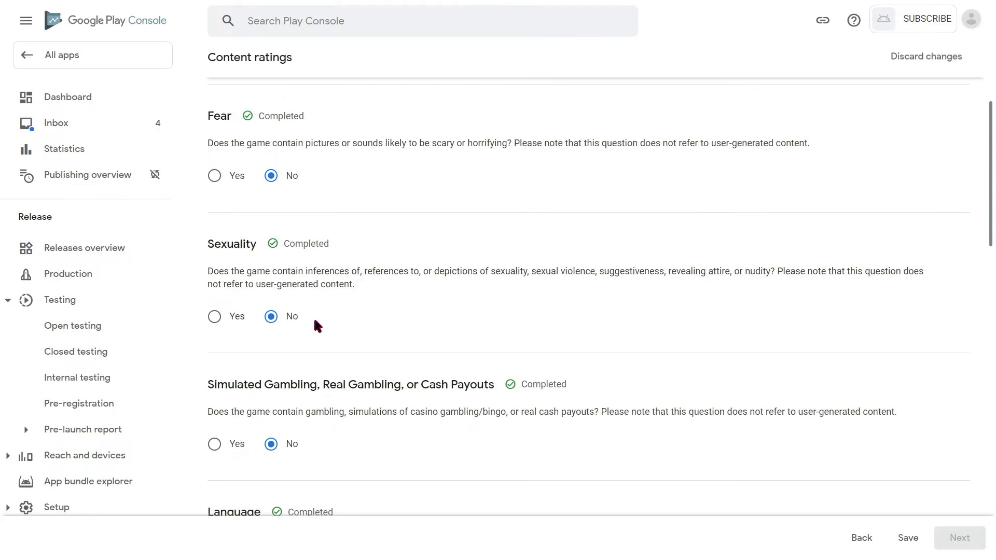
pyautogui.scroll(5, 317, 325)
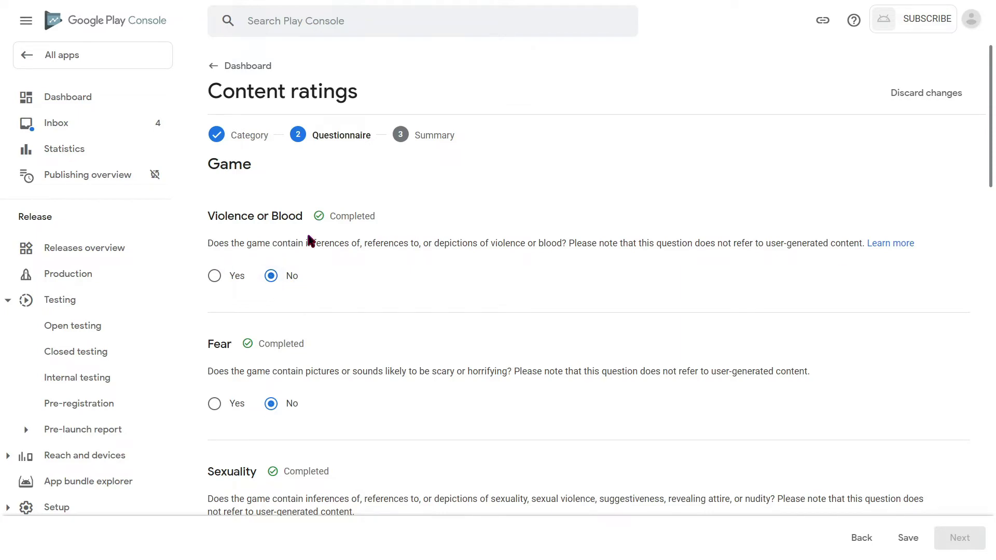
pyautogui.scroll(-20, 310, 240)
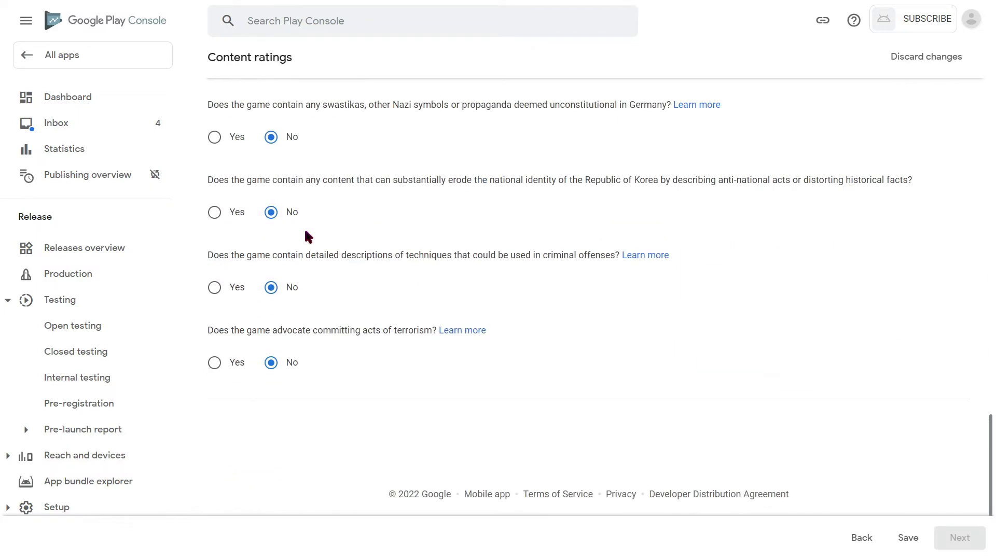
pyautogui.scroll(20, 309, 238)
pyautogui.scroll(2, 315, 236)
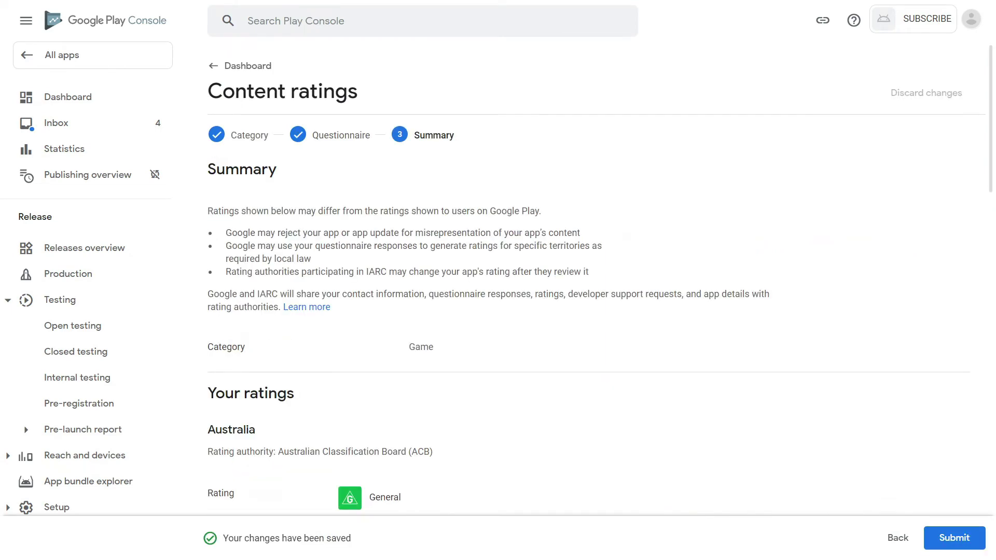
pyautogui.scroll(-15, 774, 312)
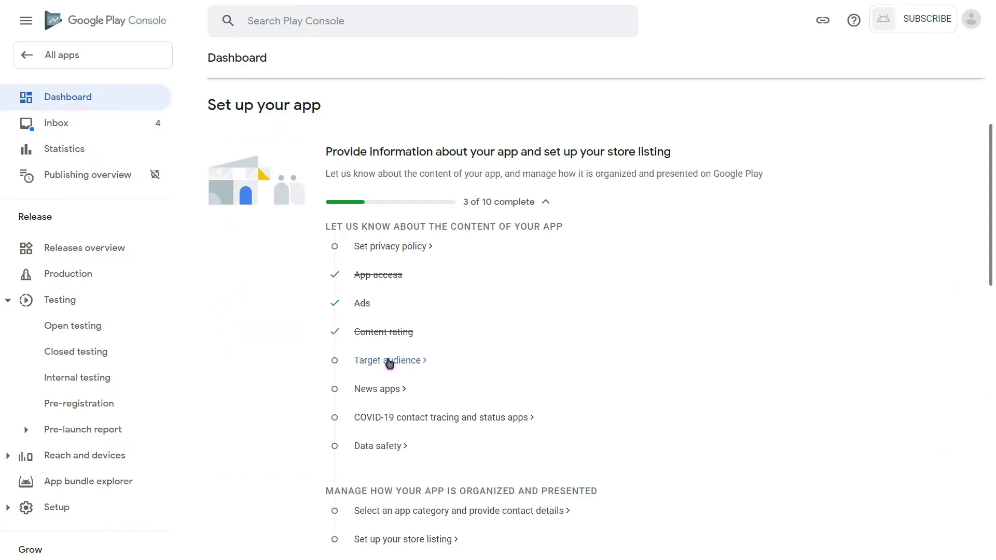
# - Open Target audience, tick the 13-15 age group, and continue to the next step
pyautogui.click(389, 363)
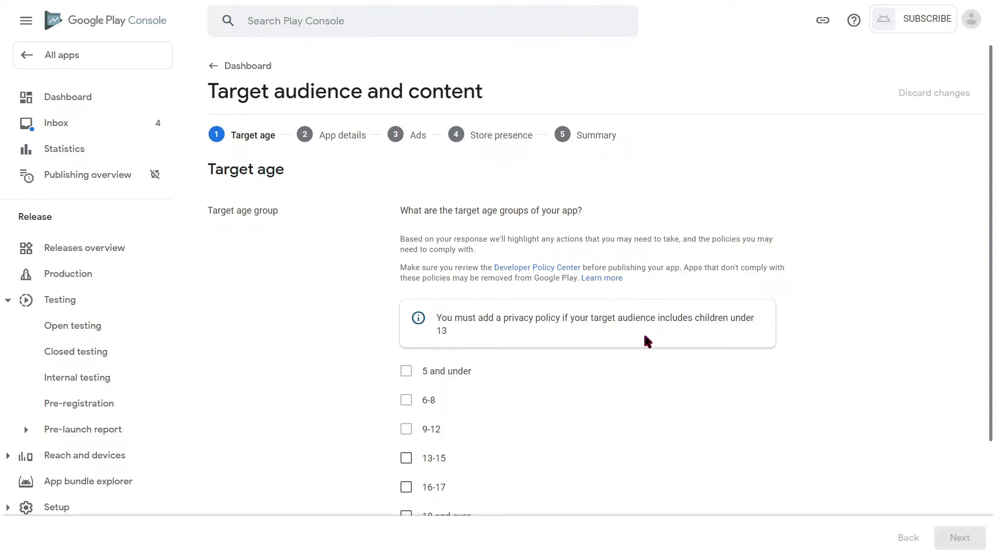
pyautogui.scroll(-3, 646, 338)
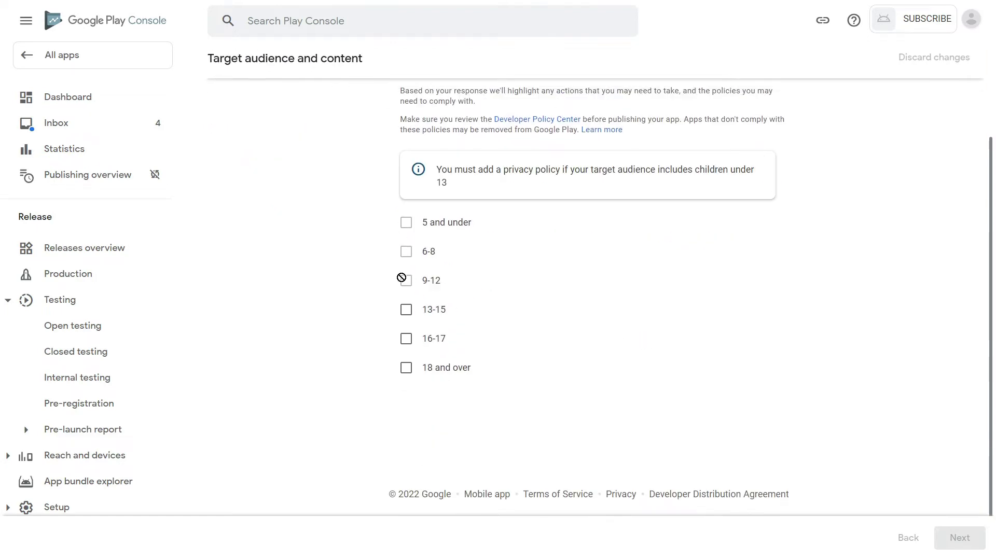
pyautogui.click(406, 309)
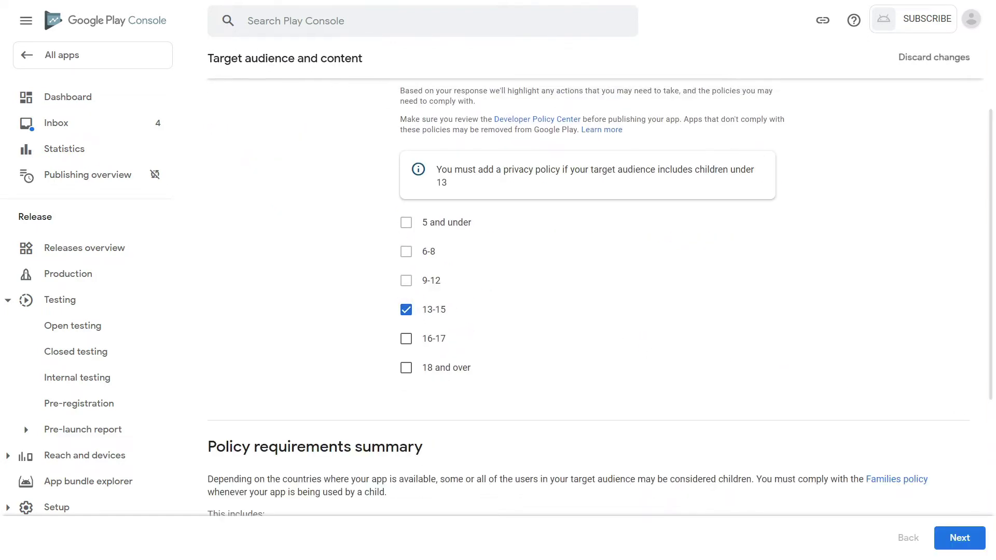
pyautogui.click(959, 538)
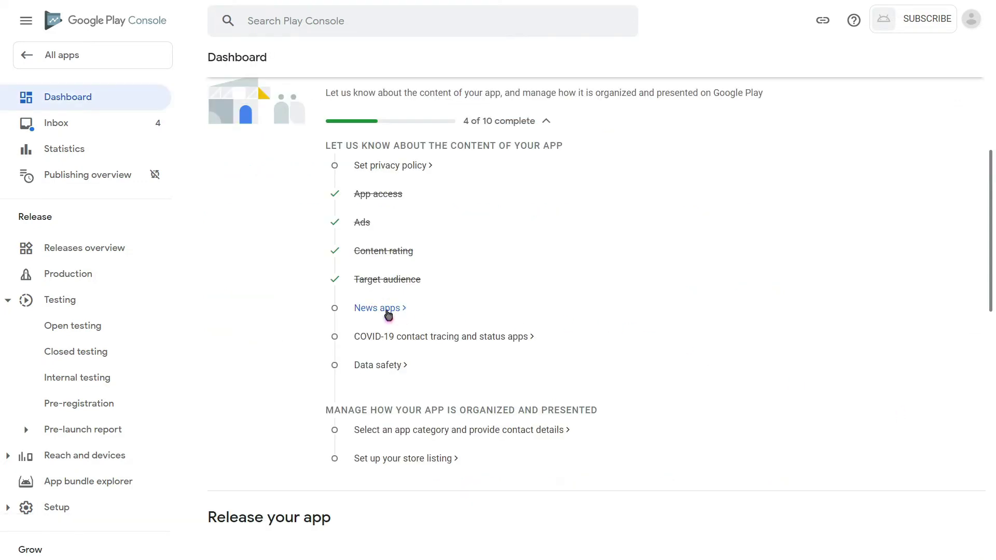
# - Declare SUBSCRIBE is not a news app and not a COVID-19 contact tracing or status app
pyautogui.click(386, 313)
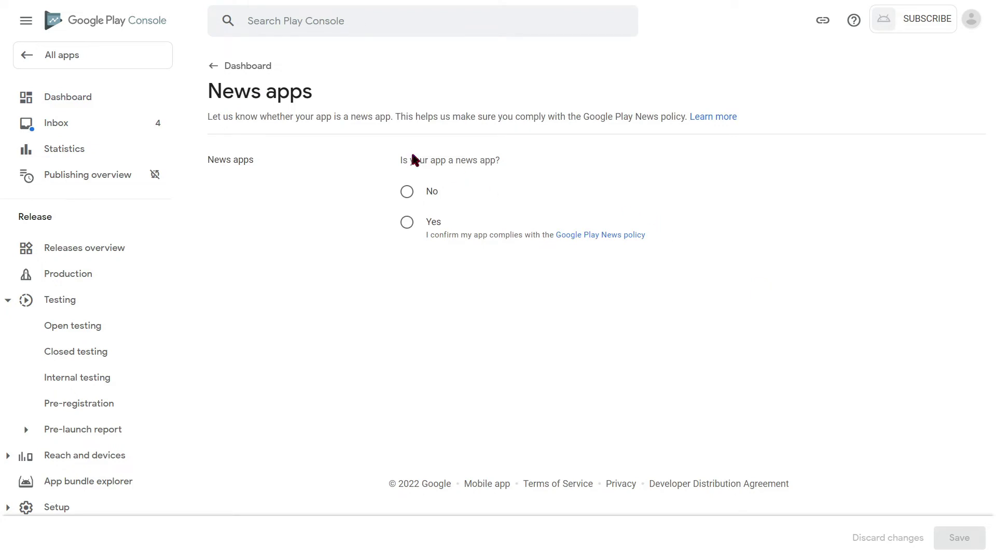
pyautogui.click(407, 192)
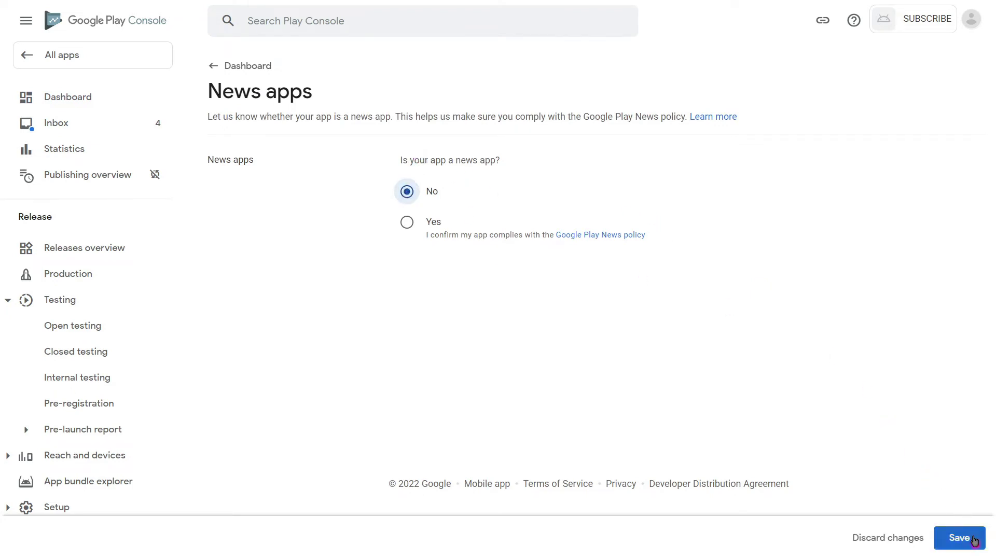
pyautogui.click(959, 538)
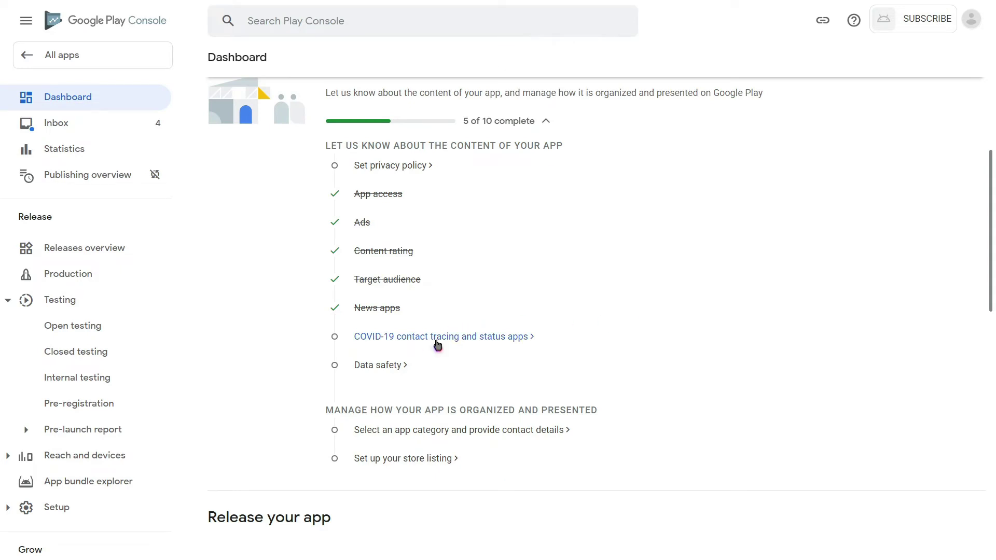
pyautogui.click(432, 344)
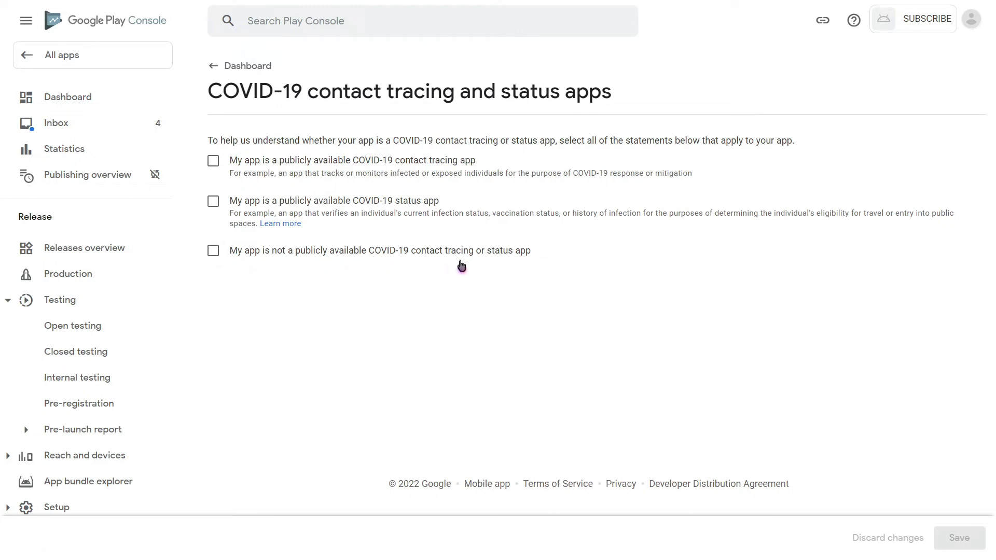
pyautogui.click(240, 254)
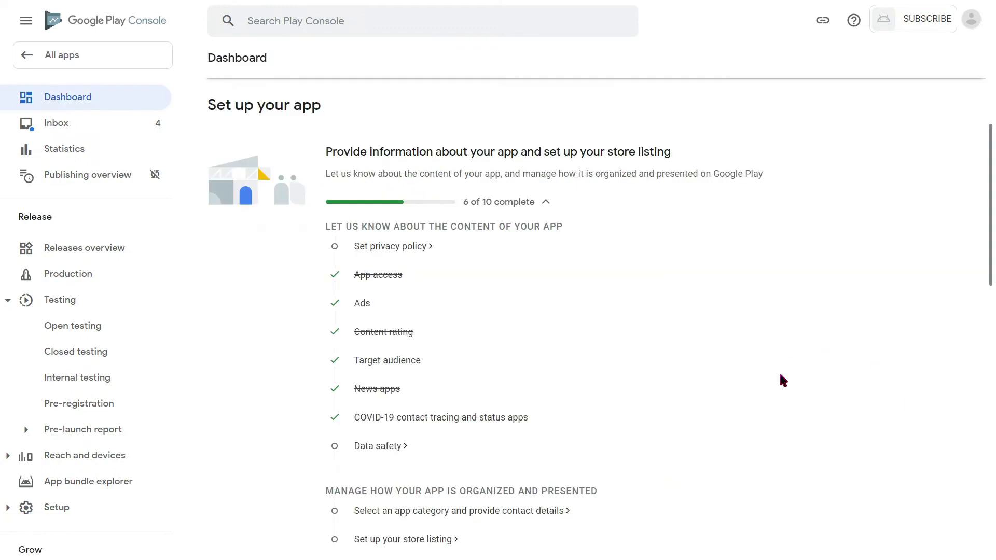
# - In the Data safety form, answer No to collecting user data and continue
pyautogui.click(395, 451)
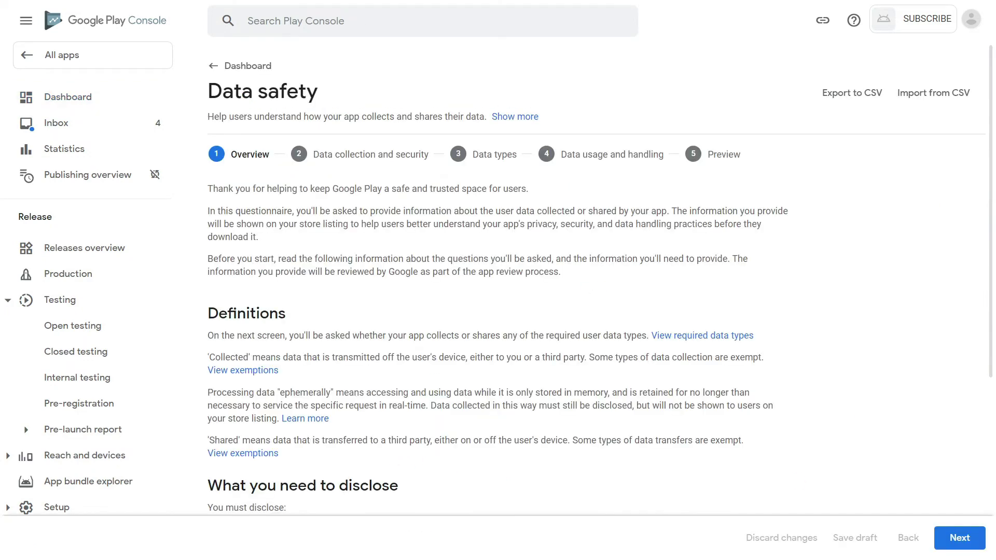
pyautogui.scroll(-5, 454, 293)
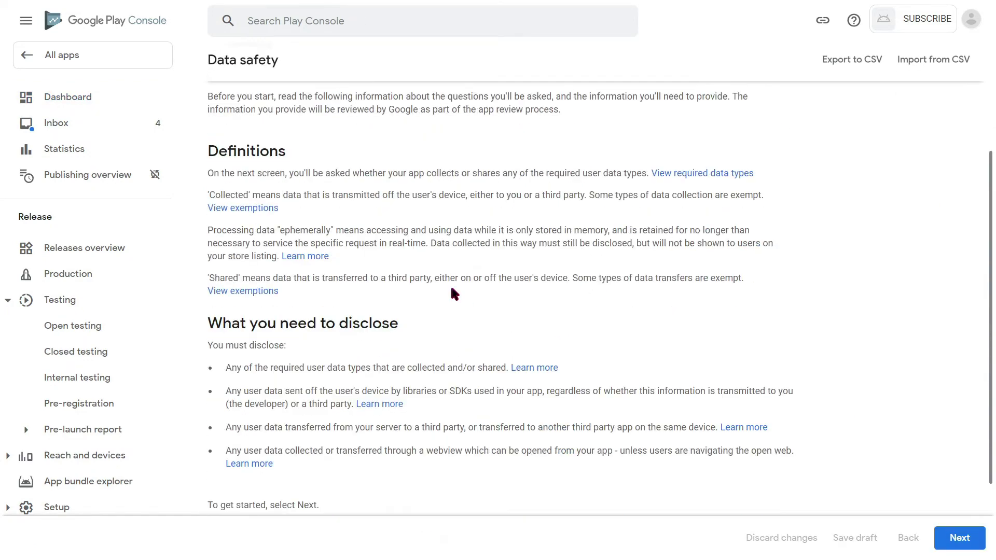
pyautogui.scroll(5, 393, 247)
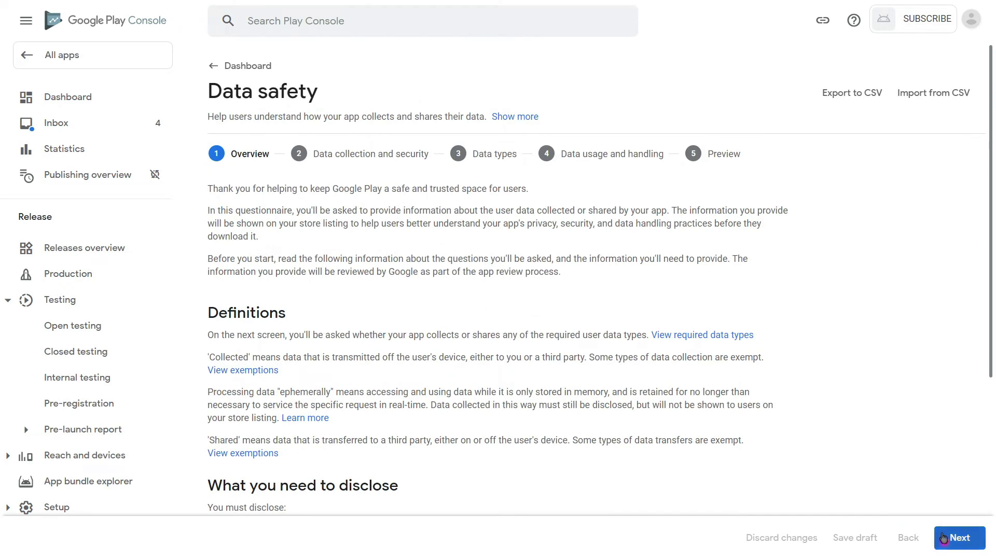
pyautogui.click(949, 537)
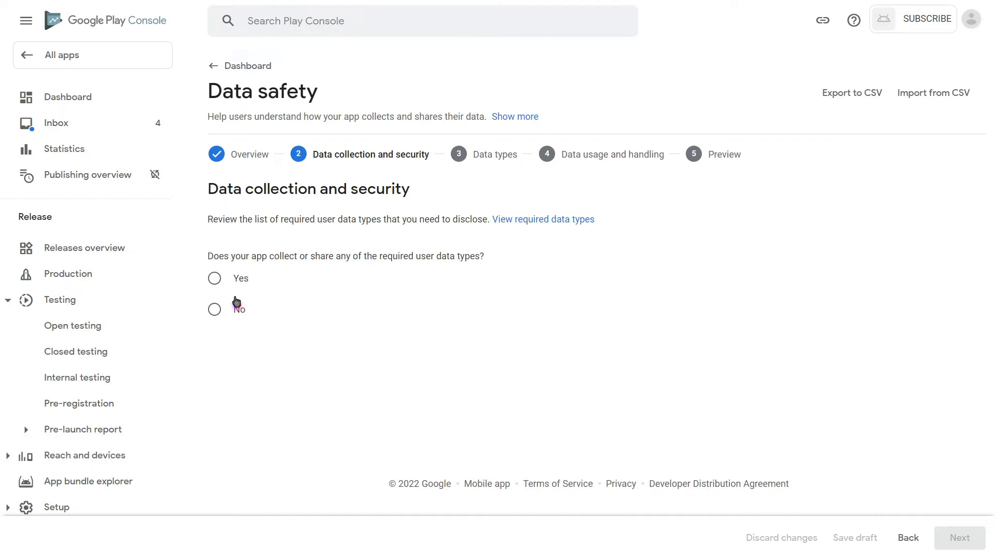
pyautogui.click(216, 311)
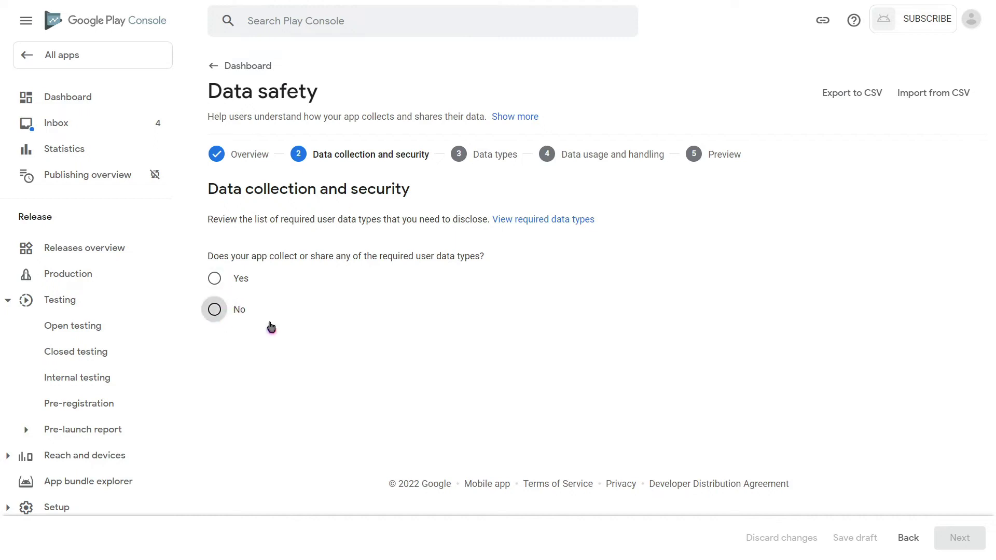
pyautogui.click(960, 539)
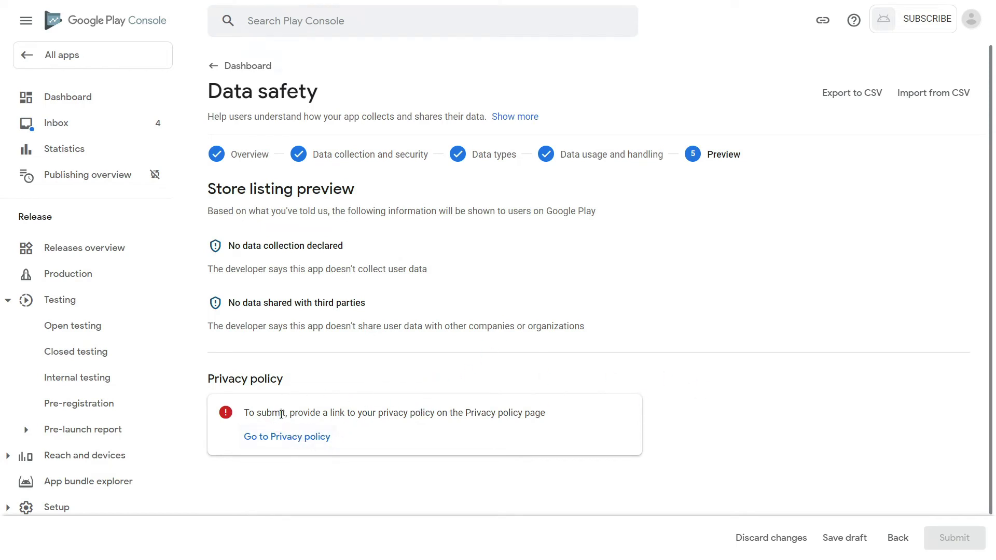
# - Highlight the privacy policy requirement notice, then dismiss the Data safety feedback survey
pyautogui.moveTo(281, 414); pyautogui.dragTo(426, 422)
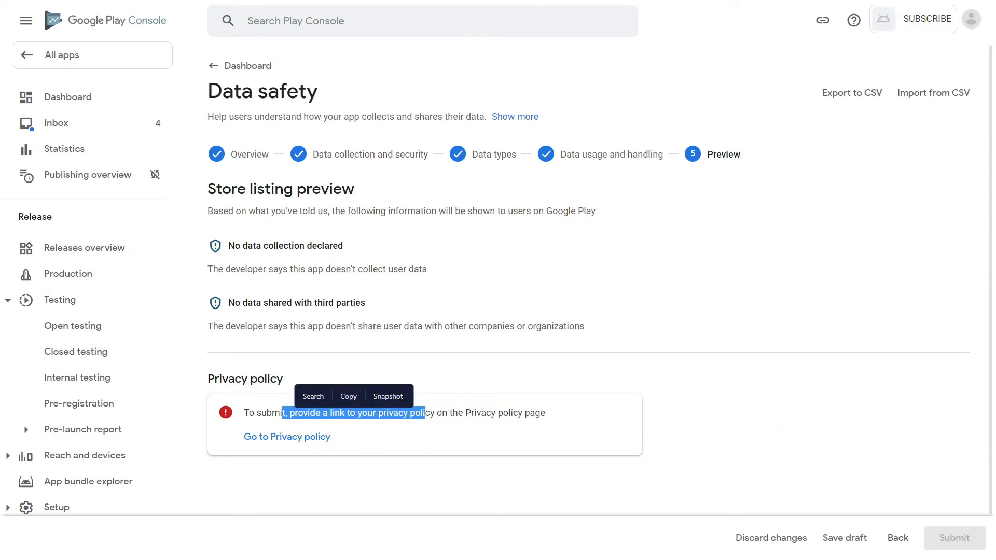
pyautogui.click(438, 438)
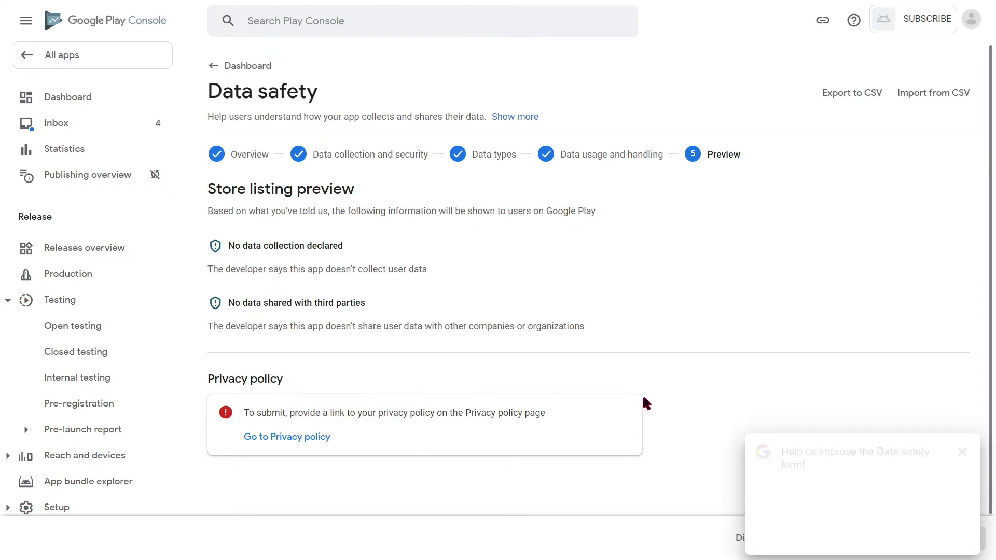
pyautogui.click(961, 452)
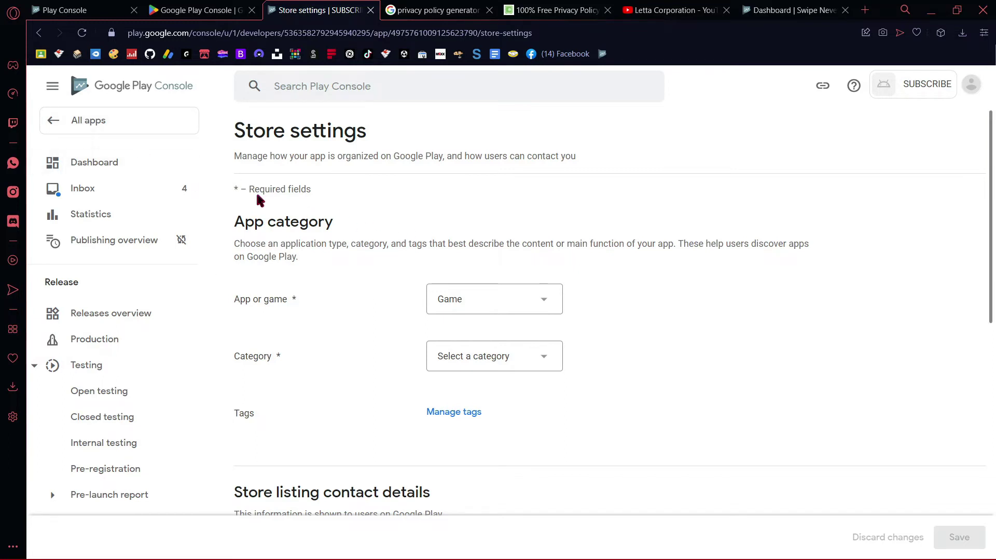
# - Open SUBSCRIBE's app category settings from All apps and set the game category to Casual
pyautogui.click(133, 135)
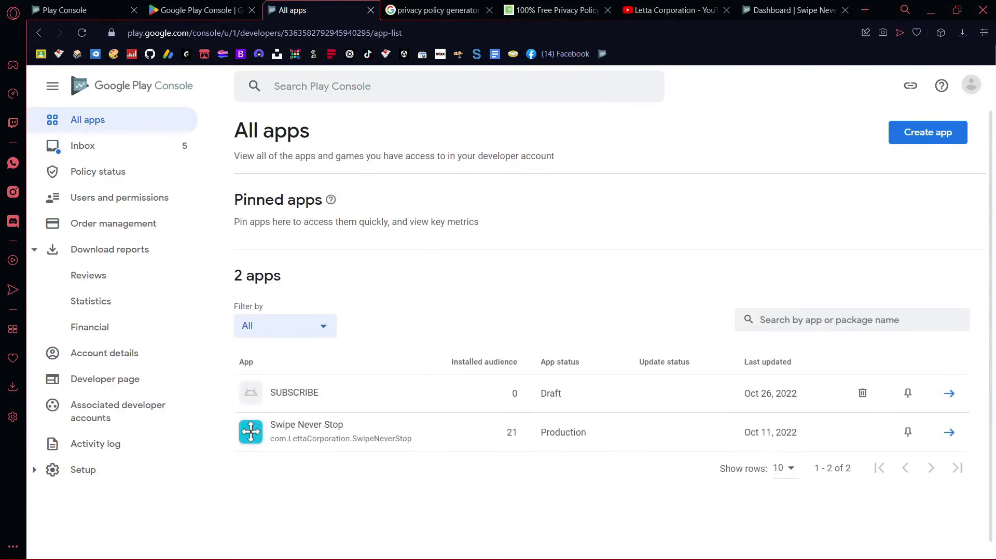
pyautogui.click(288, 393)
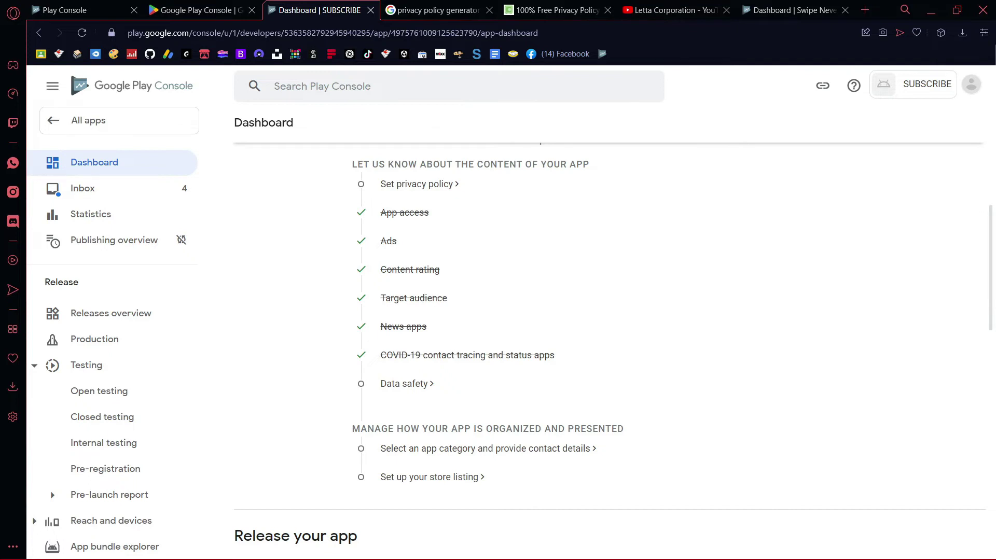
pyautogui.click(485, 448)
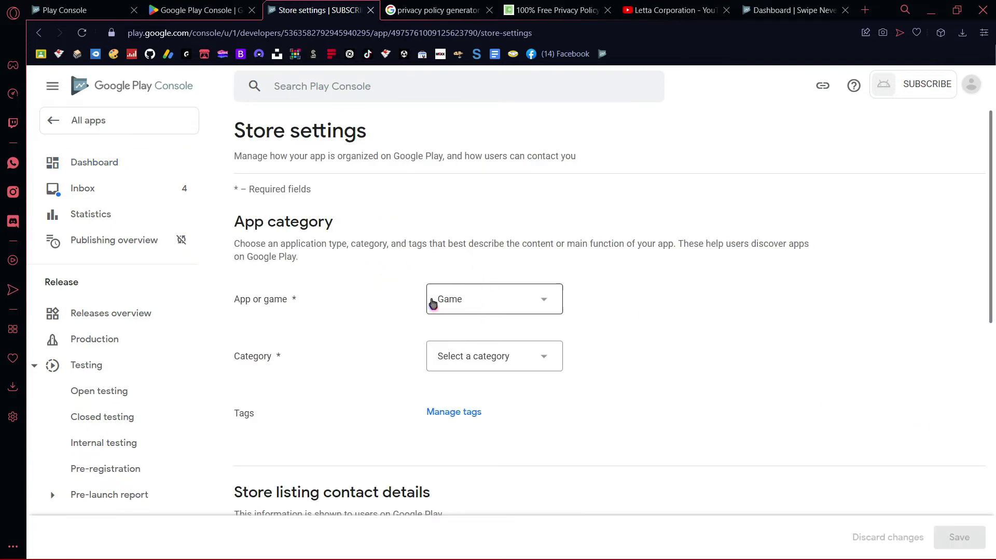
pyautogui.click(457, 356)
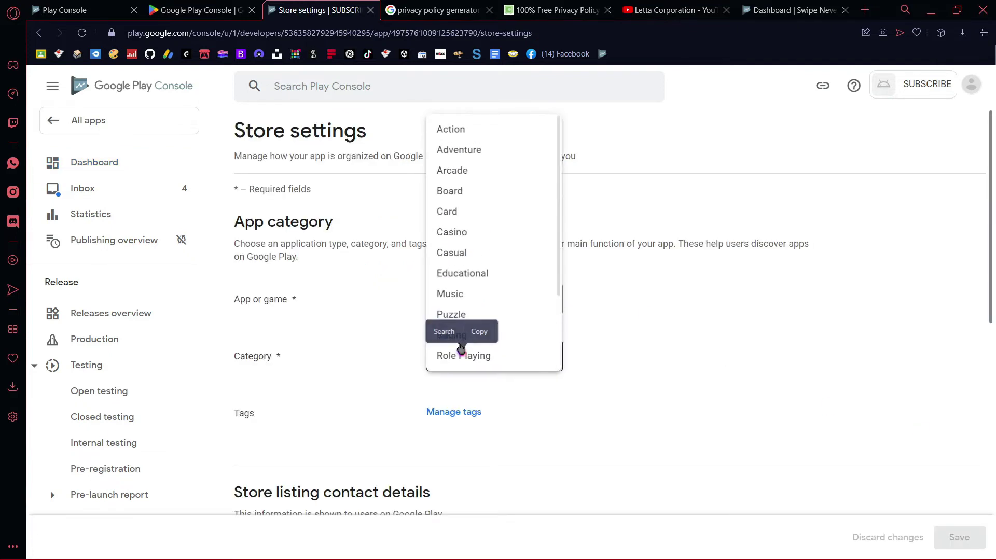
pyautogui.click(514, 251)
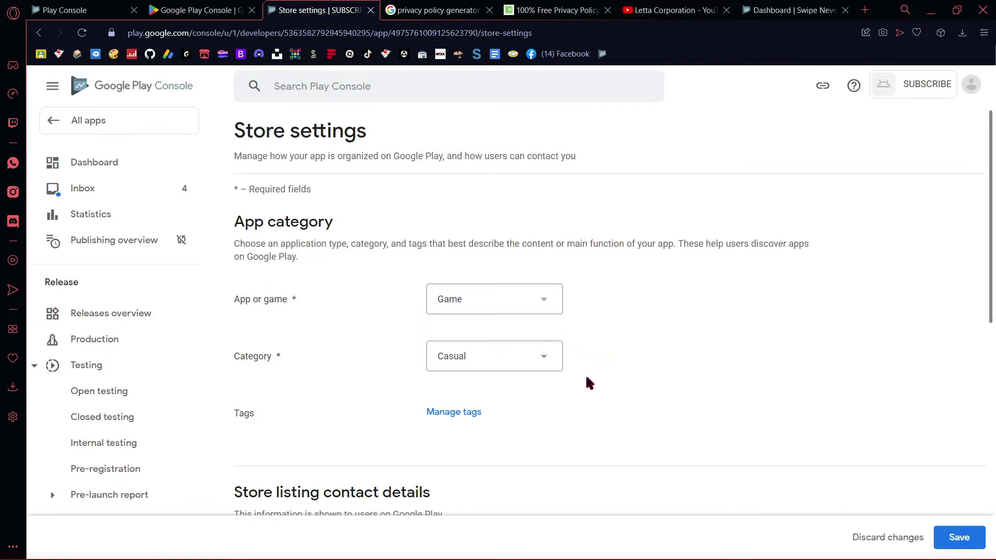
# - Close the tag list without adding tags and review store contact details and external marketing options
pyautogui.click(477, 423)
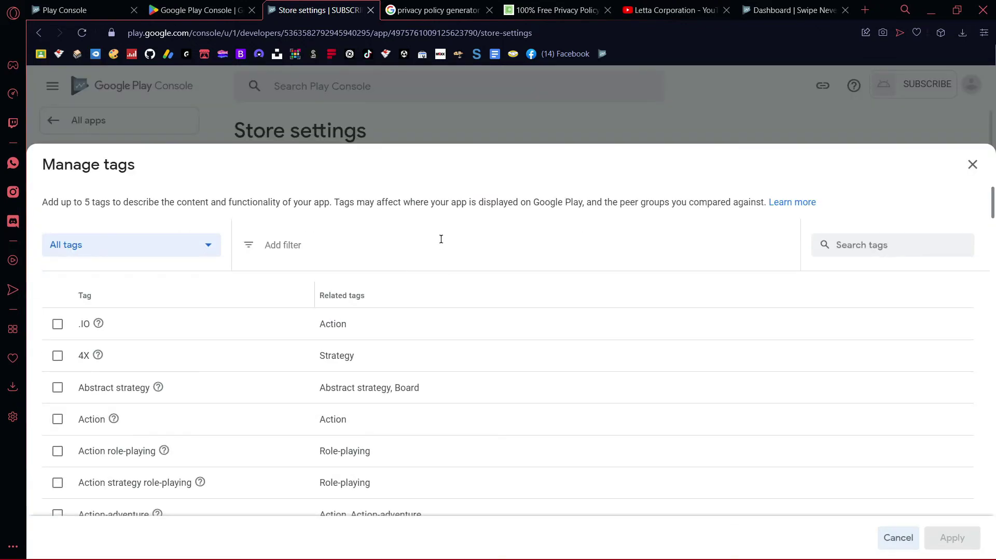
pyautogui.scroll(-5, 654, 334)
pyautogui.scroll(7, 648, 208)
pyautogui.click(969, 165)
pyautogui.scroll(-3, 739, 327)
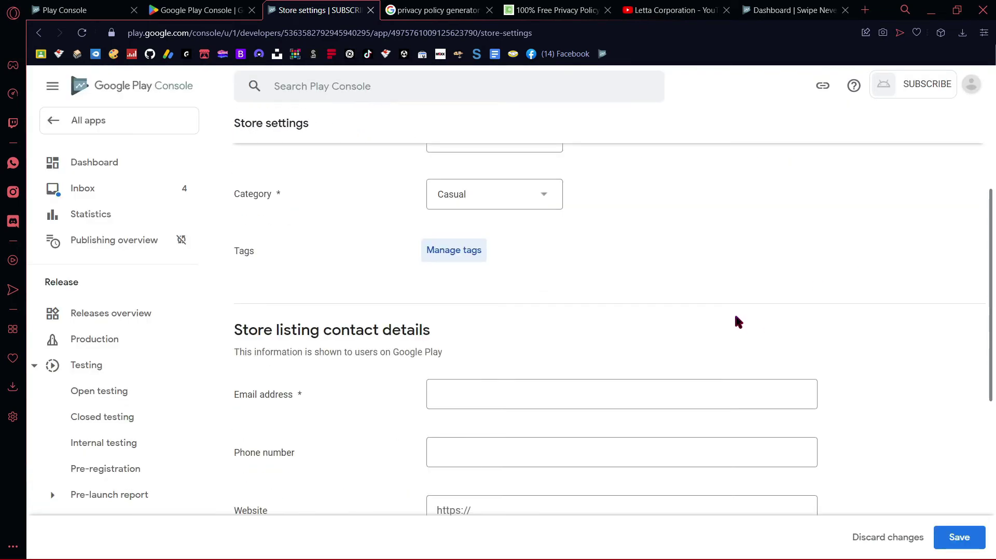
pyautogui.scroll(-3, 306, 384)
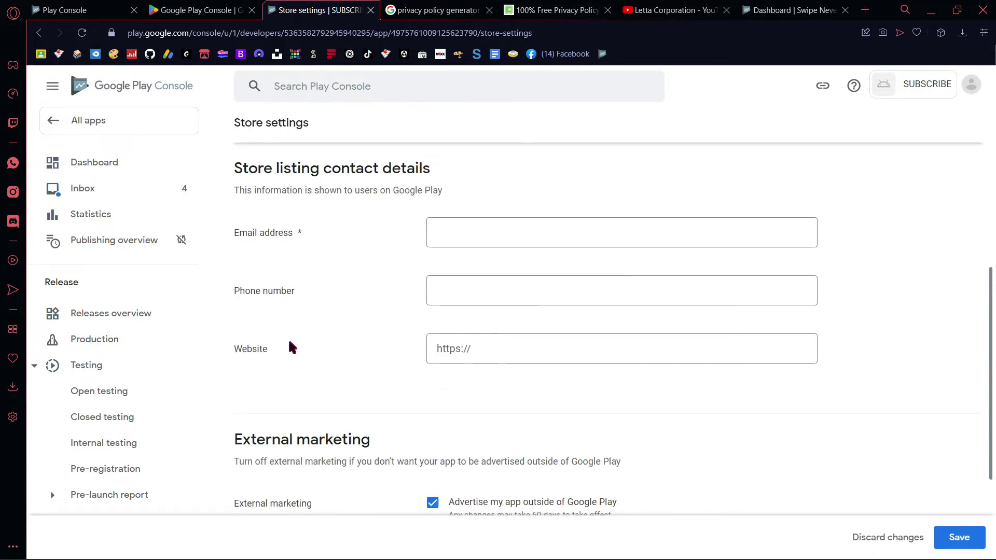
pyautogui.scroll(-2, 356, 322)
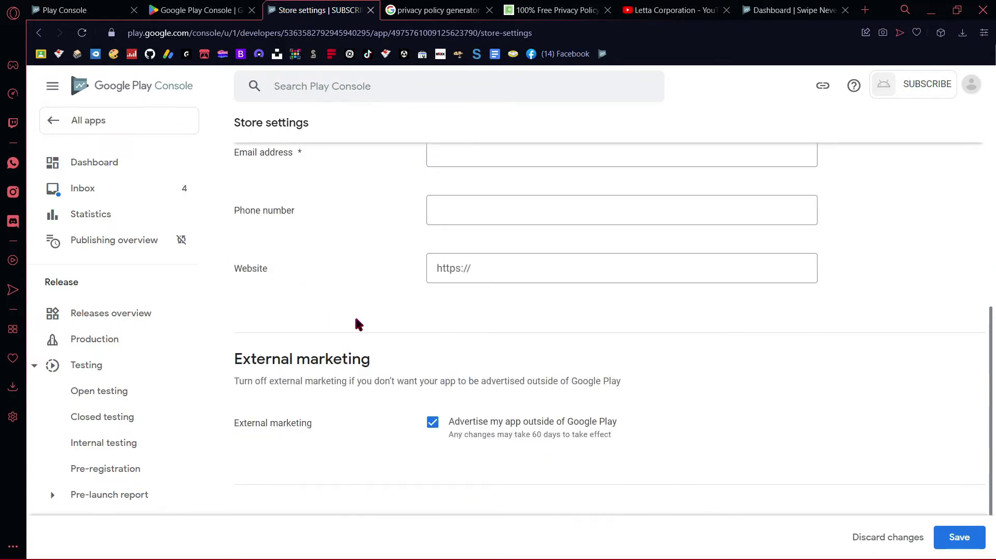
pyautogui.scroll(-2, 356, 321)
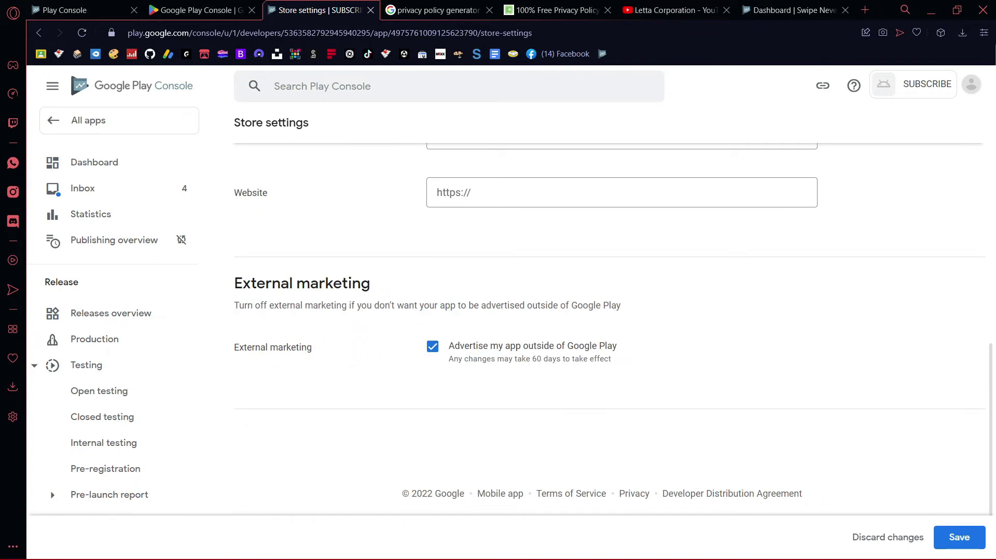
# - Open the main store listing and scroll through the App details, Graphics and video requirements
pyautogui.hotkey('alt', 'Left')
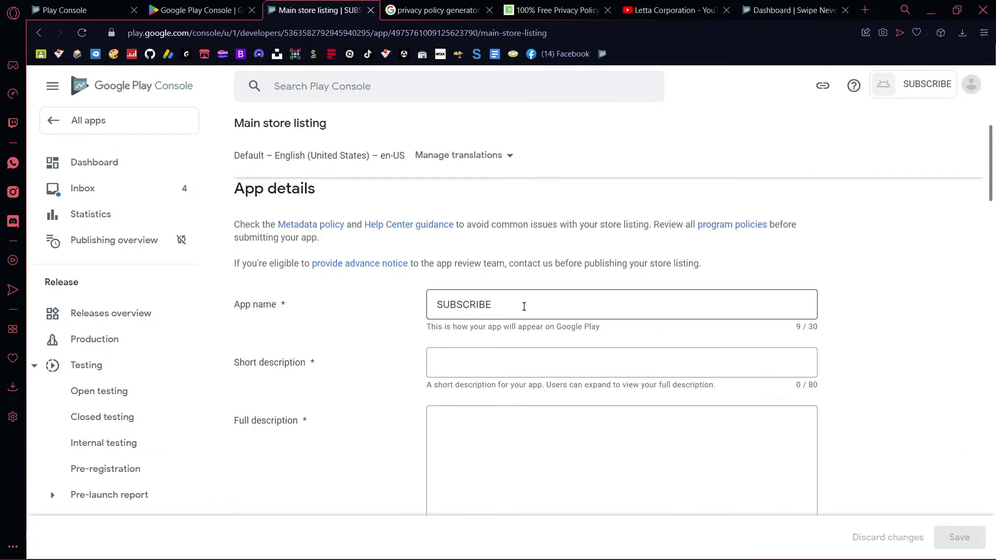
pyautogui.scroll(-3, 551, 351)
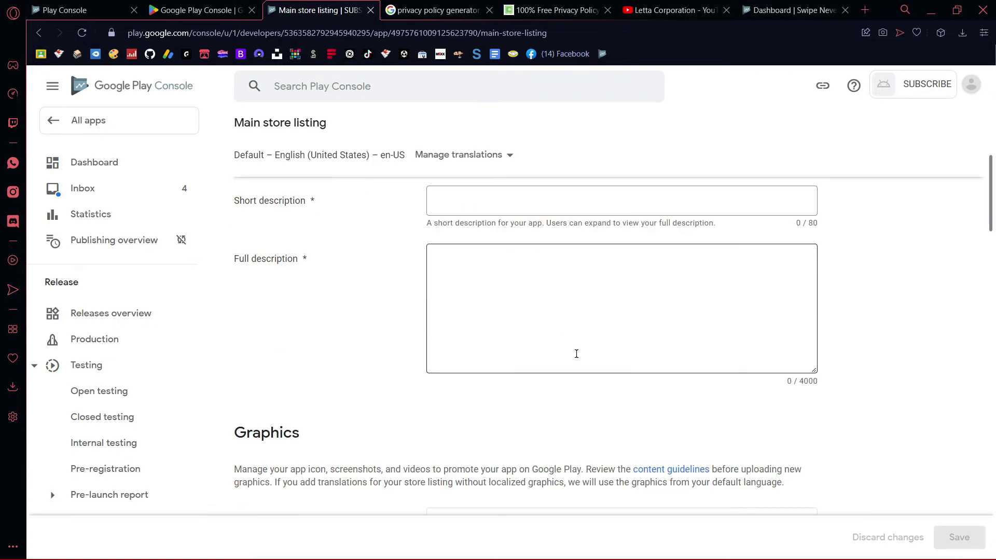
pyautogui.scroll(5, 575, 331)
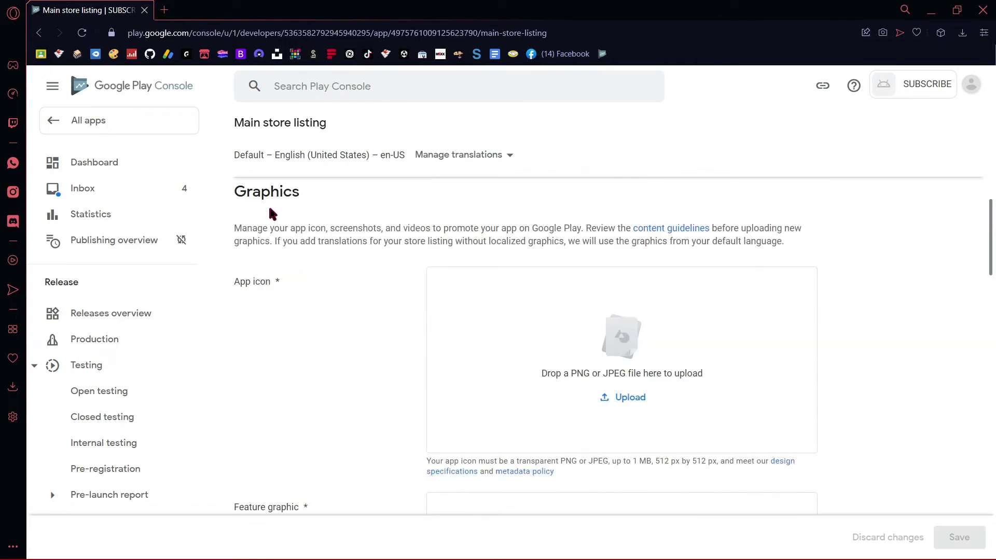
pyautogui.scroll(-3, 281, 239)
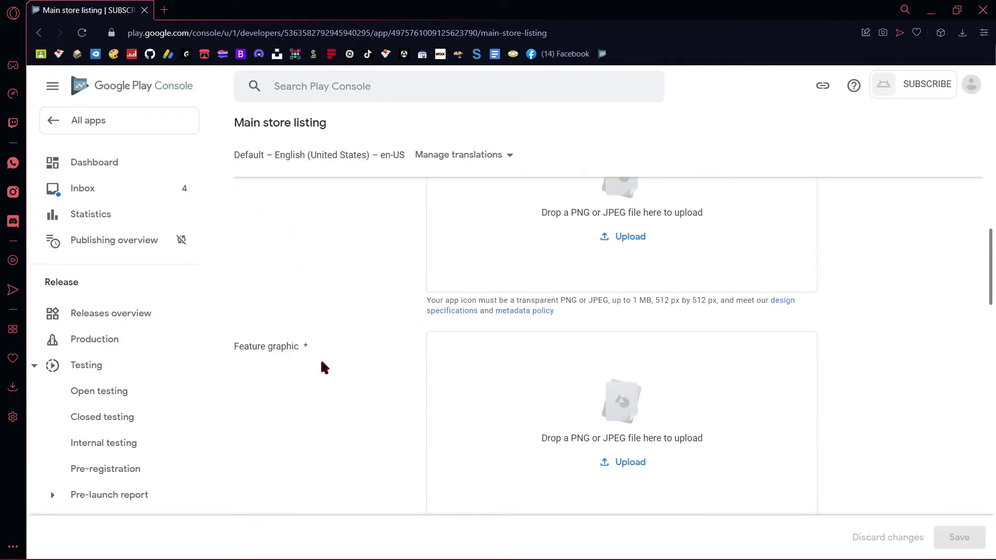
pyautogui.scroll(-3, 313, 351)
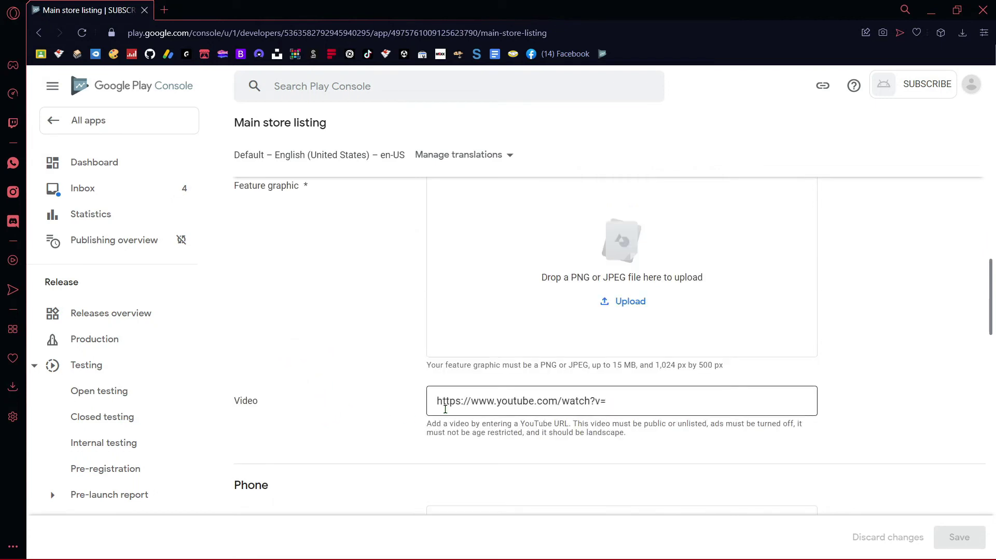
pyautogui.scroll(-2, 443, 417)
pyautogui.scroll(-2, 444, 420)
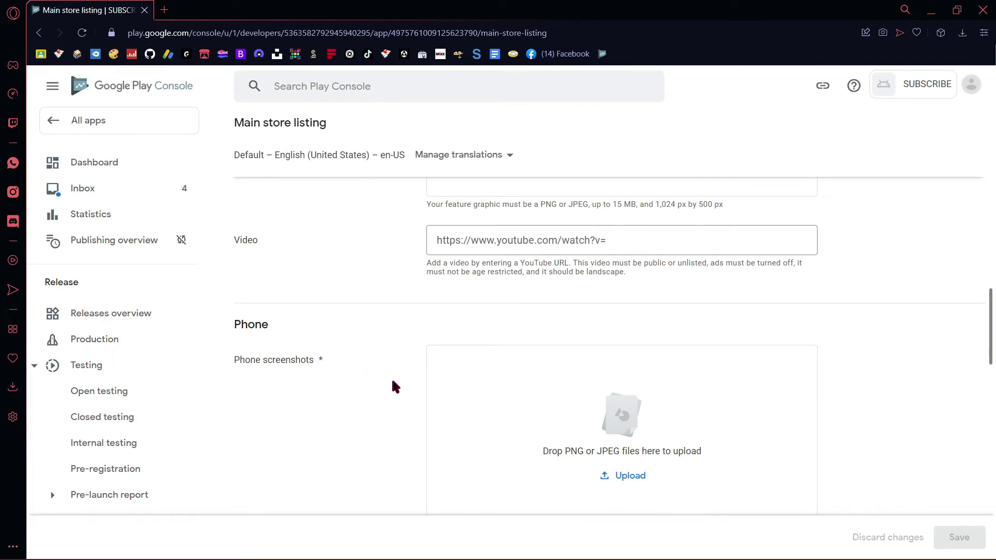
pyautogui.scroll(-4, 410, 389)
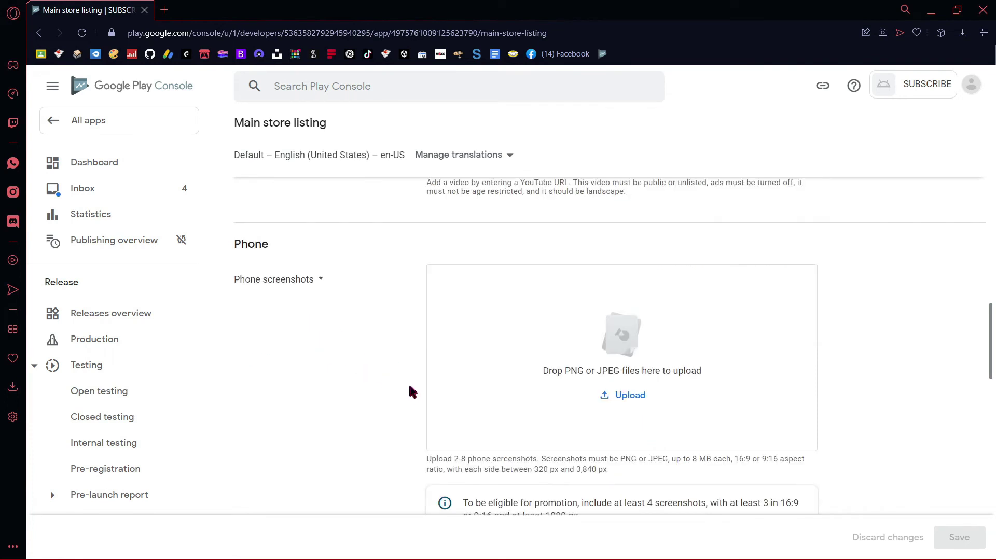
pyautogui.scroll(-2, 312, 343)
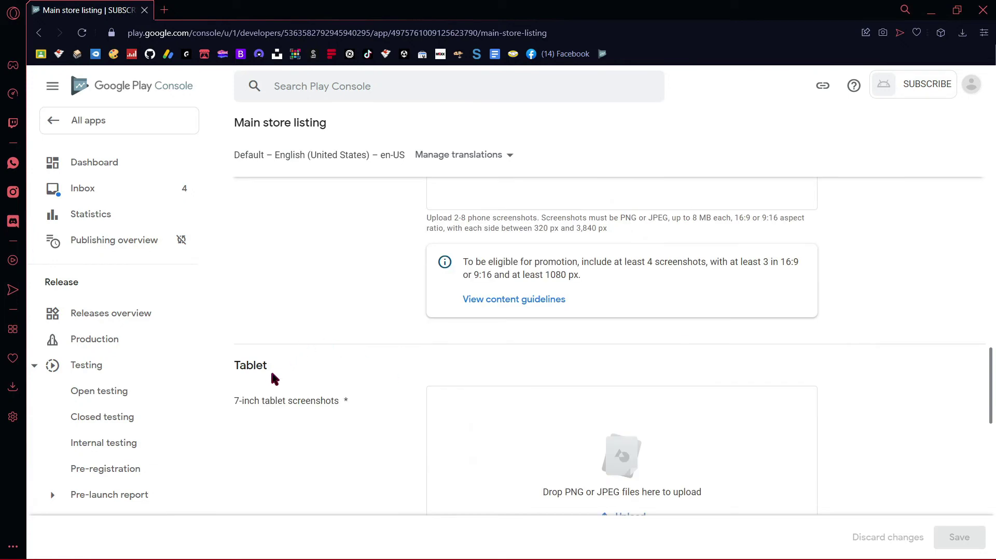
# - Check the Phone and Tablet screenshot sections, then go back to the SUBSCRIBE dashboard
pyautogui.scroll(3, 331, 343)
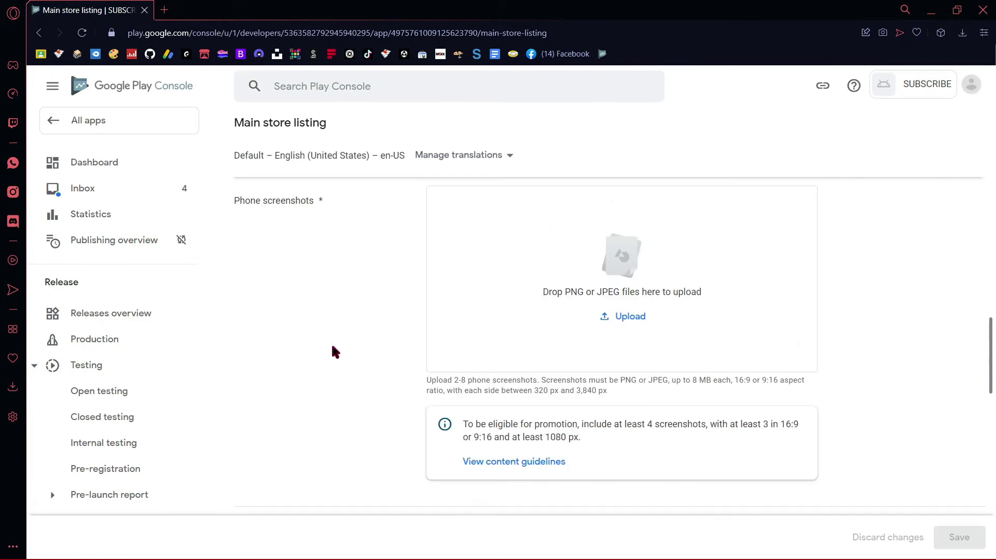
pyautogui.scroll(-6, 330, 342)
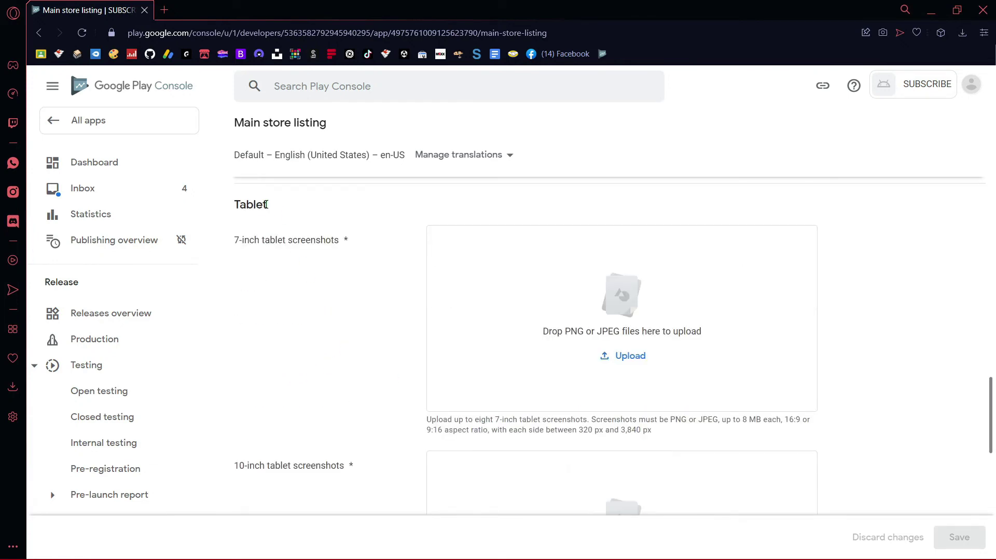
pyautogui.moveTo(268, 205); pyautogui.dragTo(232, 205)
pyautogui.click(239, 205)
pyautogui.scroll(5, 358, 342)
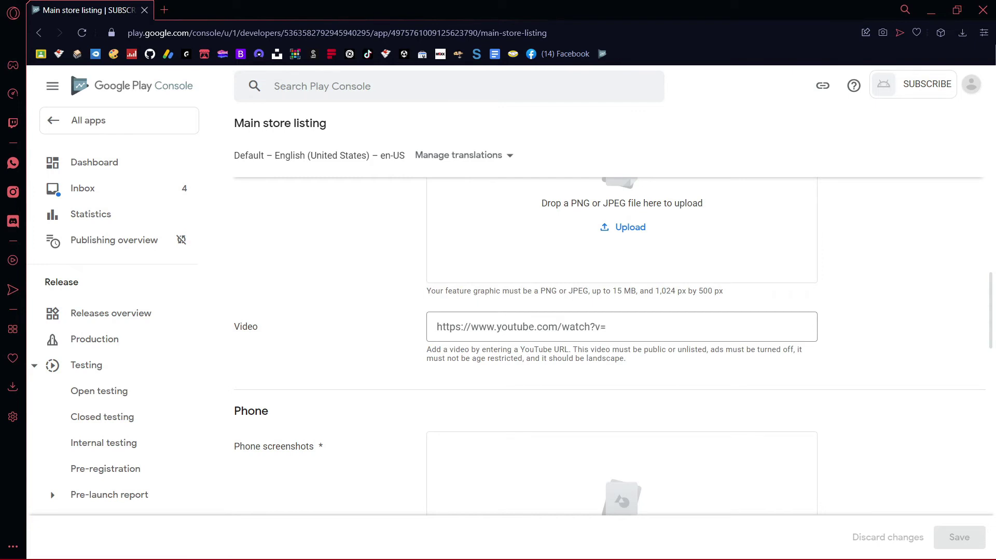
pyautogui.hotkey('alt', 'Left')
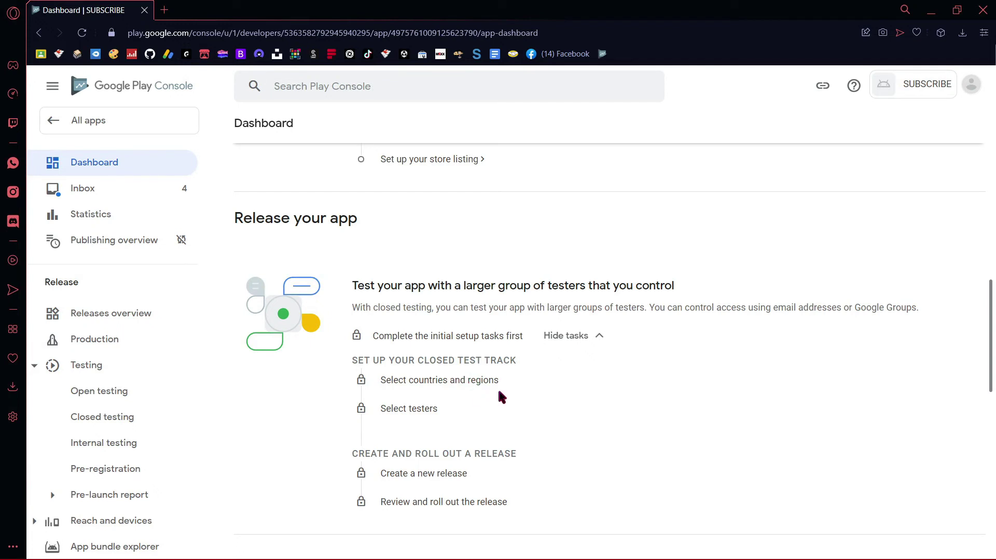
# - Highlight the closed testing tasks: select countries and regions, select testers, create a new release
pyautogui.moveTo(501, 382); pyautogui.dragTo(377, 381)
pyautogui.click(438, 407)
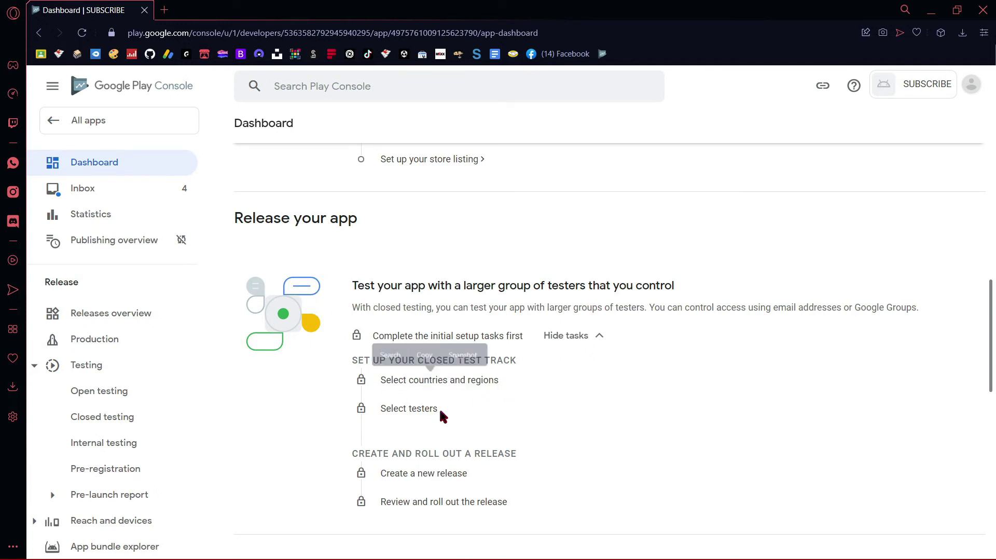
pyautogui.moveTo(444, 408); pyautogui.dragTo(377, 410)
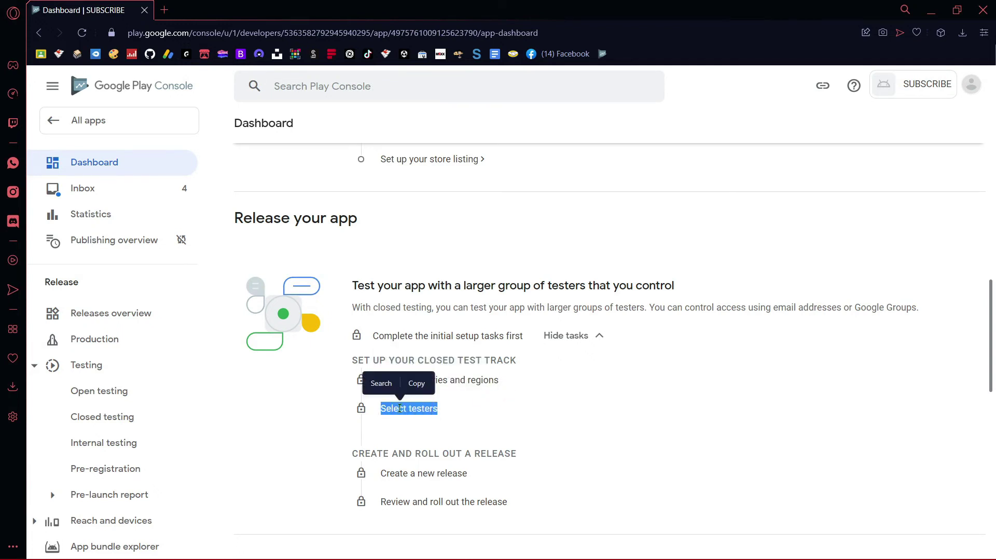
pyautogui.click(398, 409)
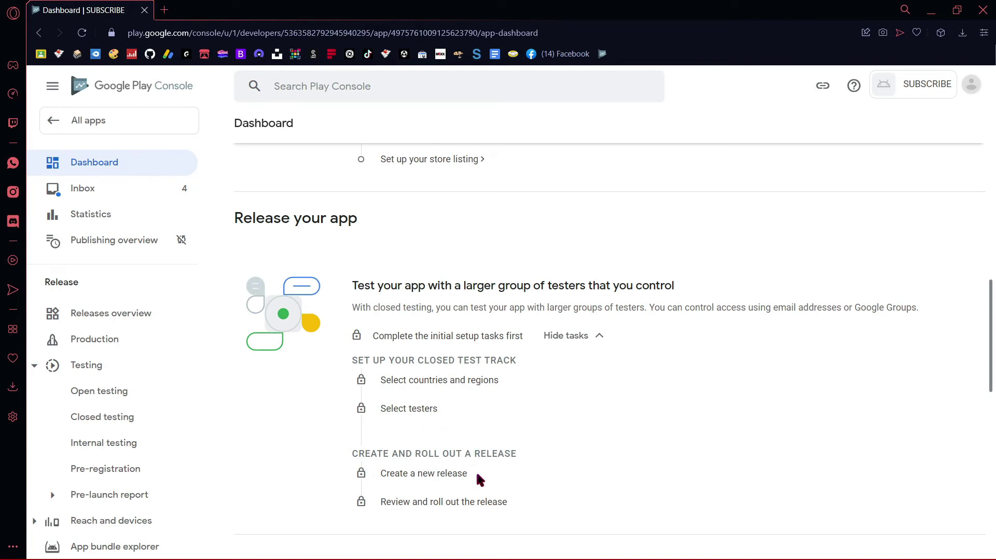
pyautogui.moveTo(473, 477); pyautogui.dragTo(514, 501)
pyautogui.click(440, 503)
pyautogui.click(518, 506)
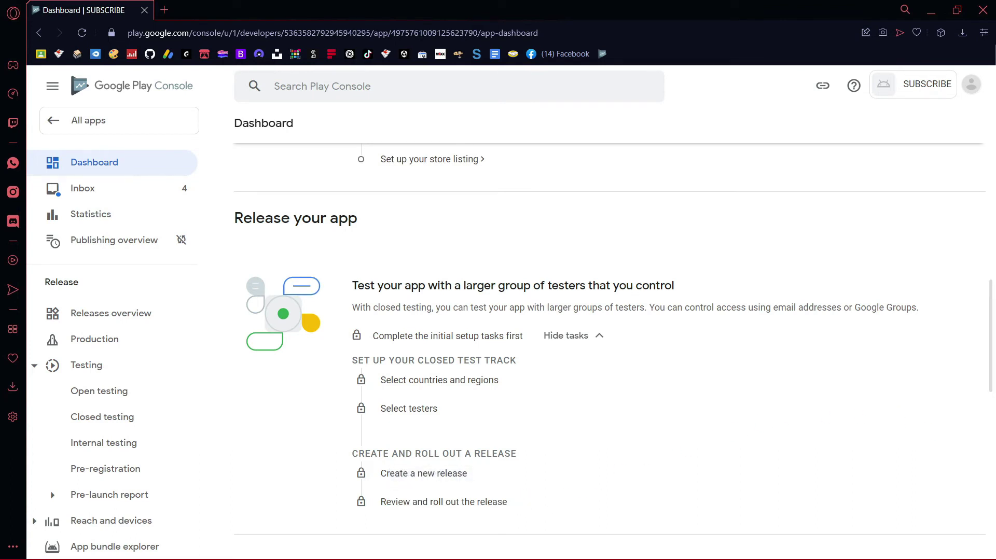
# - Scroll through the SUBSCRIBE dashboard, then go back to the All apps list
pyautogui.scroll(1, 702, 404)
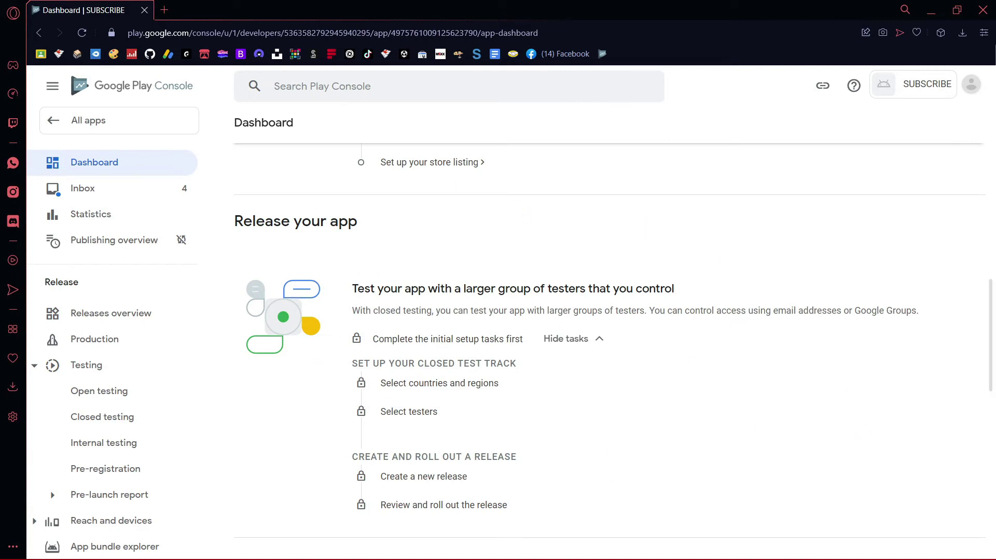
pyautogui.scroll(10, 758, 379)
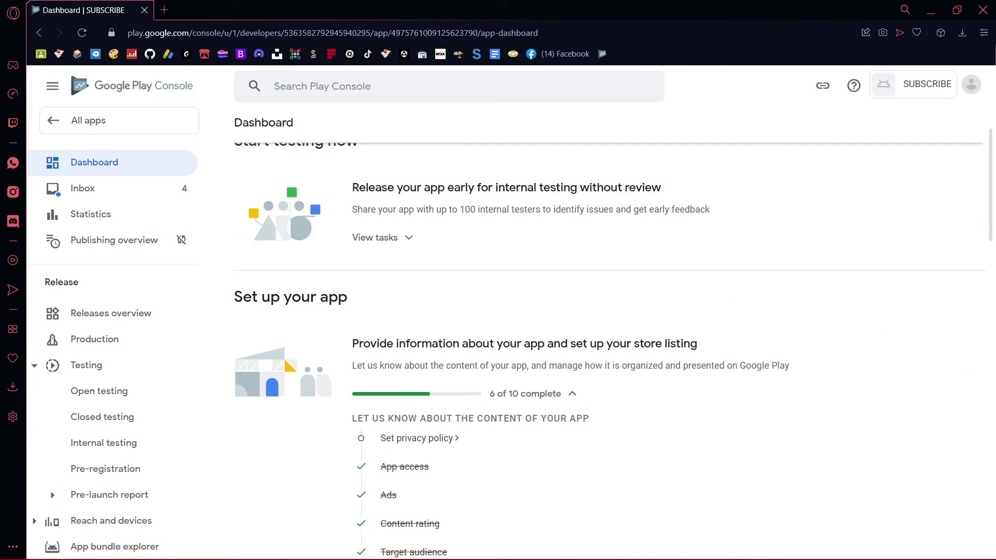
pyautogui.scroll(-3, 784, 378)
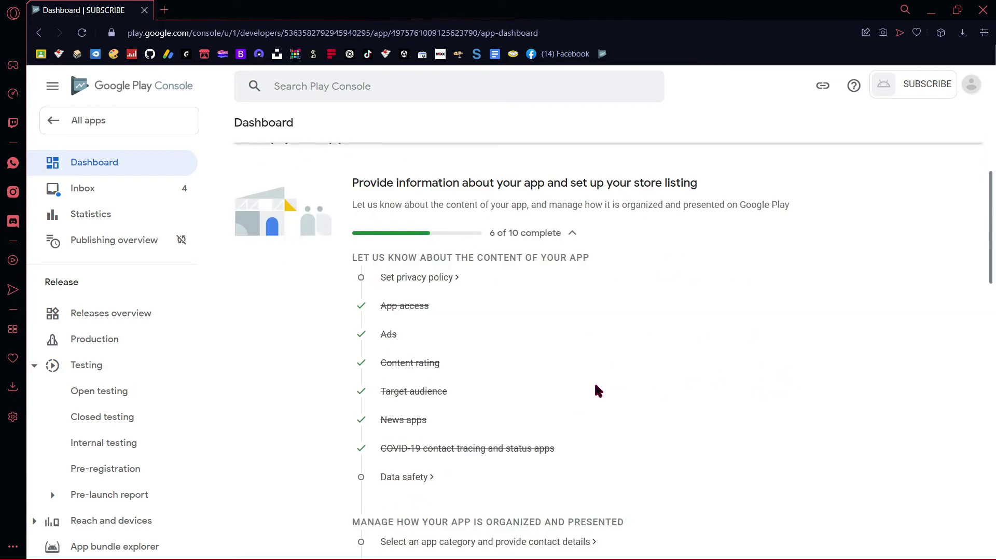
pyautogui.scroll(-6, 702, 339)
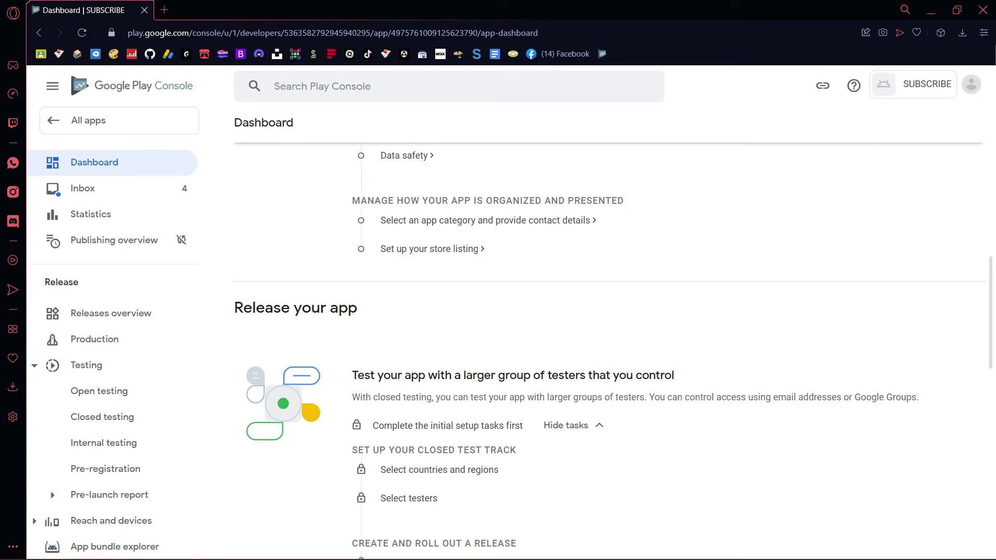
pyautogui.scroll(-2, 688, 334)
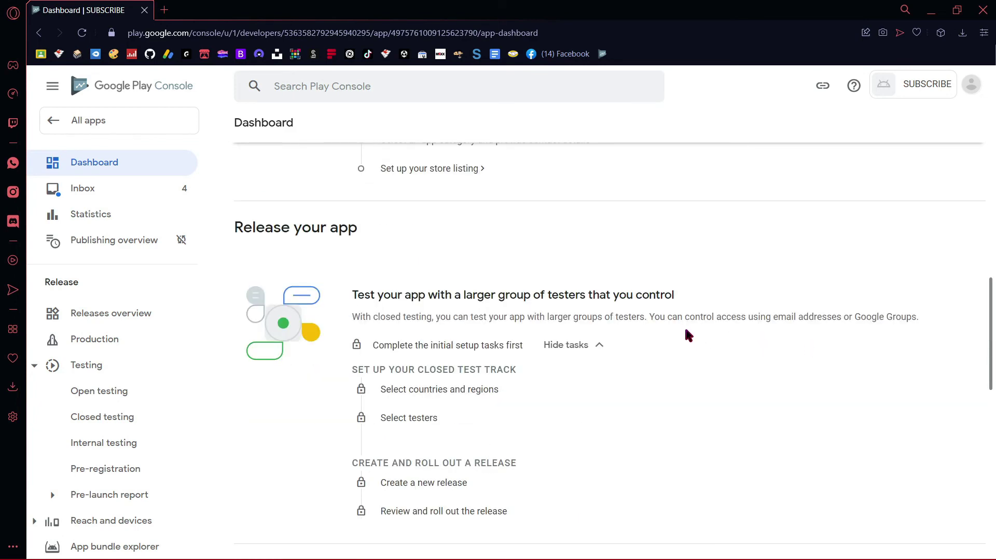
pyautogui.scroll(-2, 688, 335)
pyautogui.scroll(2, 688, 335)
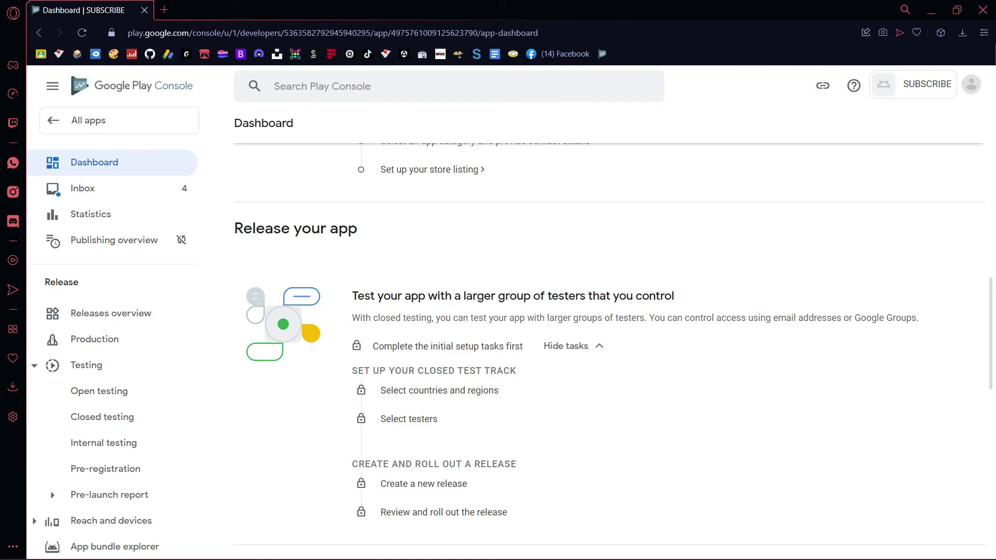
pyautogui.hotkey('alt', 'Left')
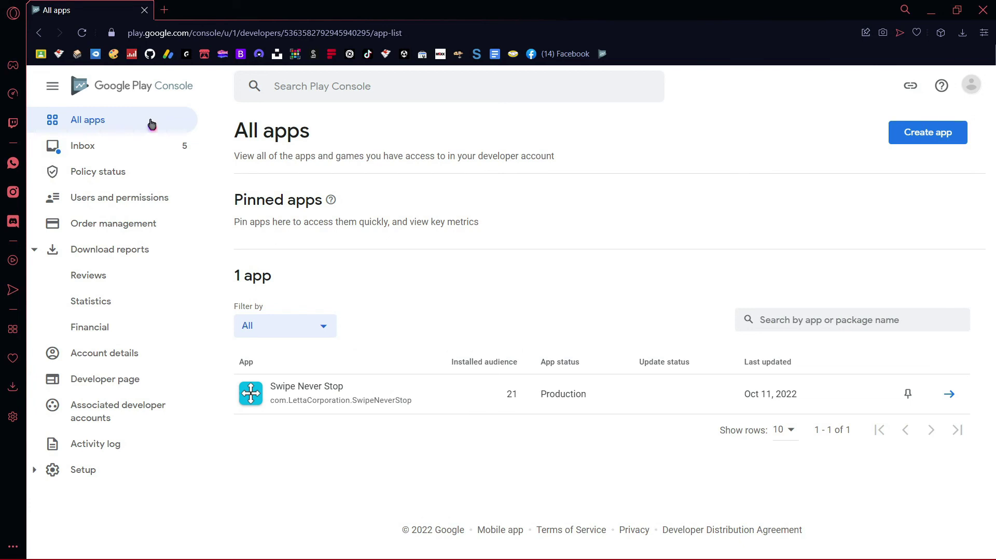
pyautogui.click(477, 370)
# - Open Swipe Never Stop's dashboard and scroll through its KPIs, ratings and vitals
pyautogui.click(422, 397)
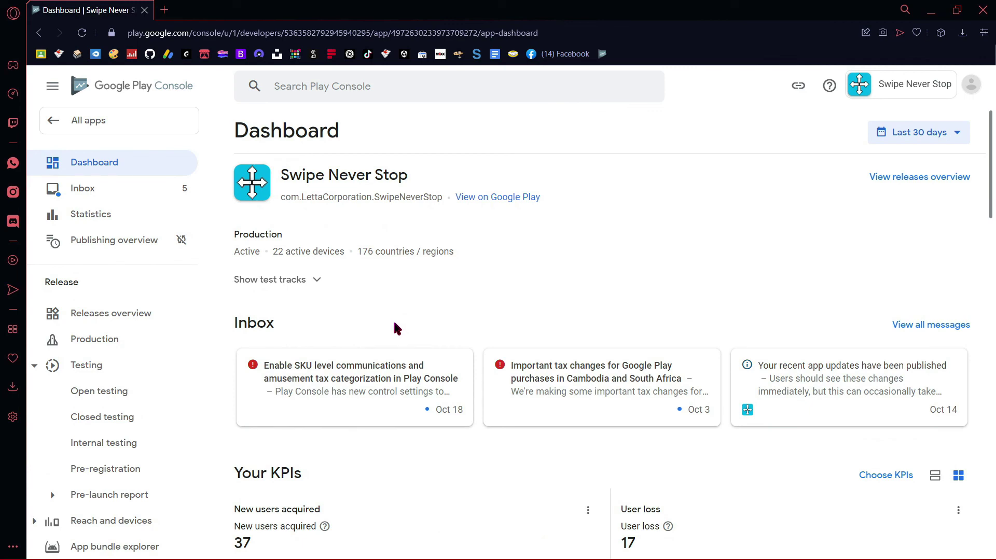
pyautogui.scroll(-5, 393, 319)
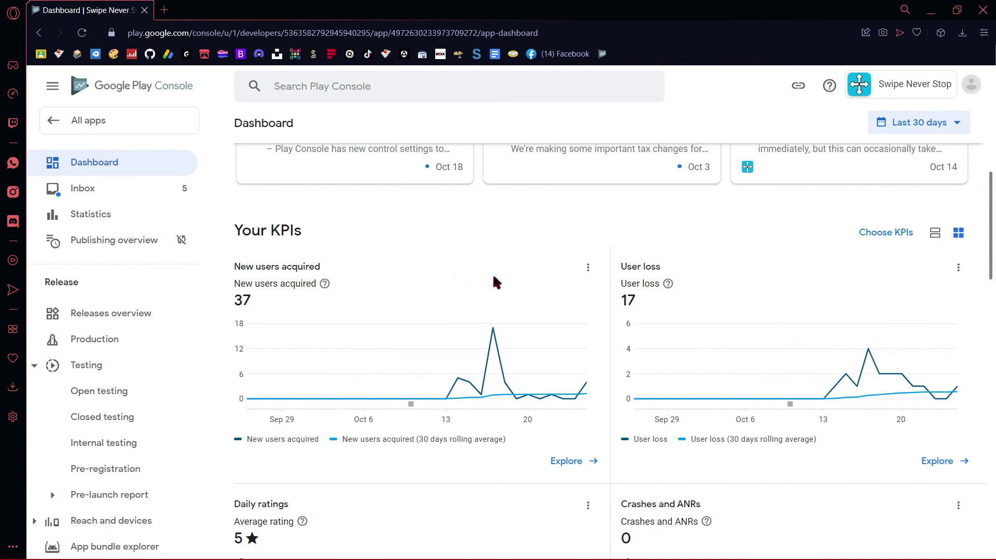
pyautogui.scroll(-2, 590, 207)
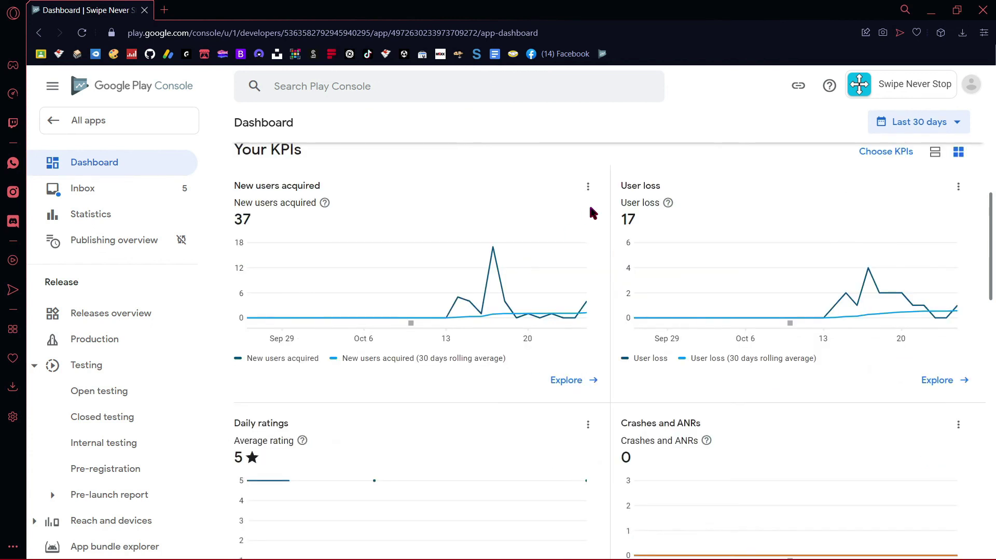
pyautogui.scroll(2, 269, 415)
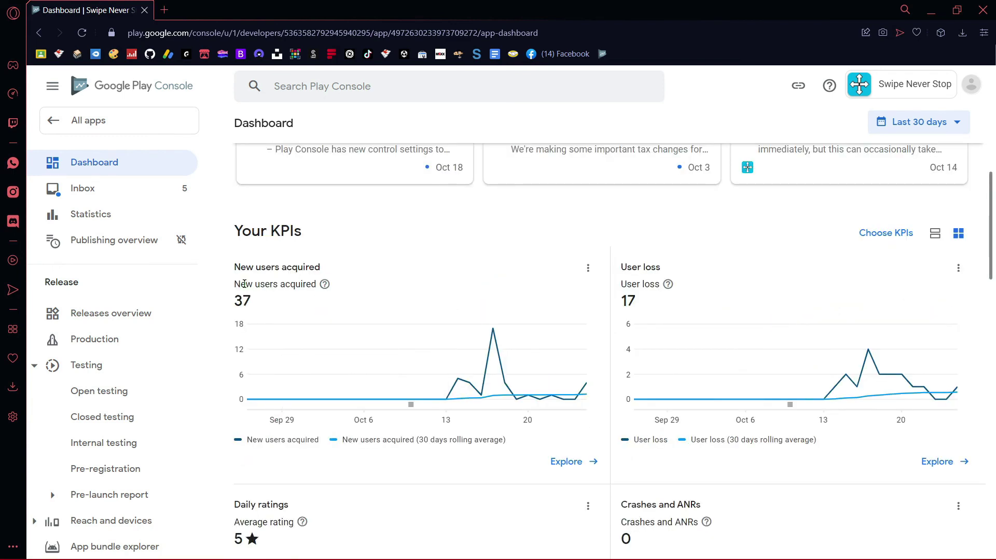
pyautogui.scroll(-3, 502, 251)
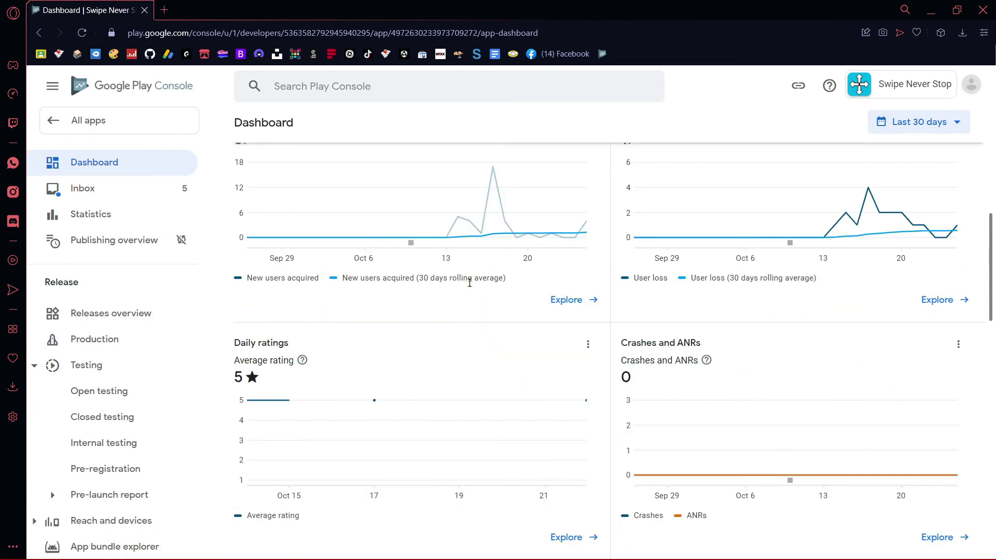
pyautogui.scroll(-5, 470, 283)
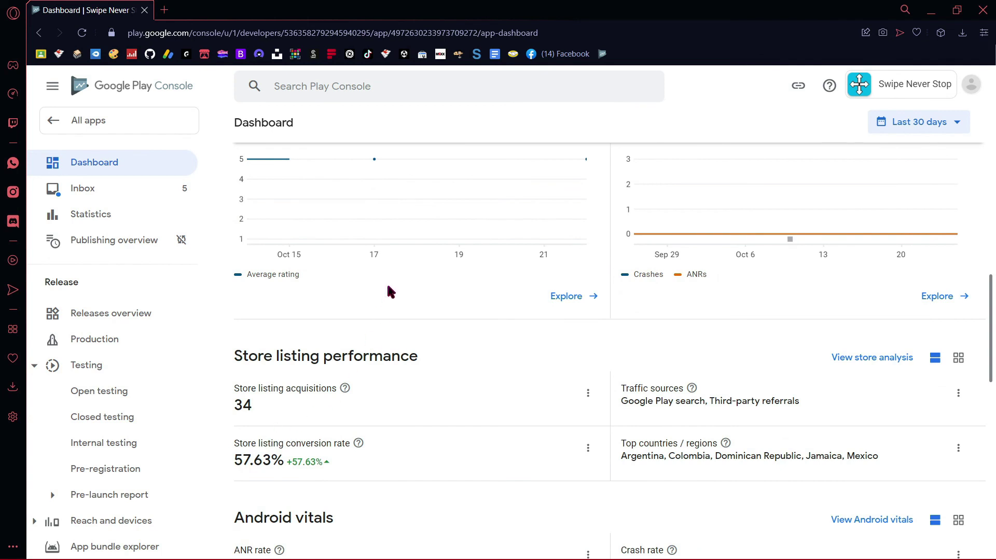
pyautogui.scroll(-2, 390, 291)
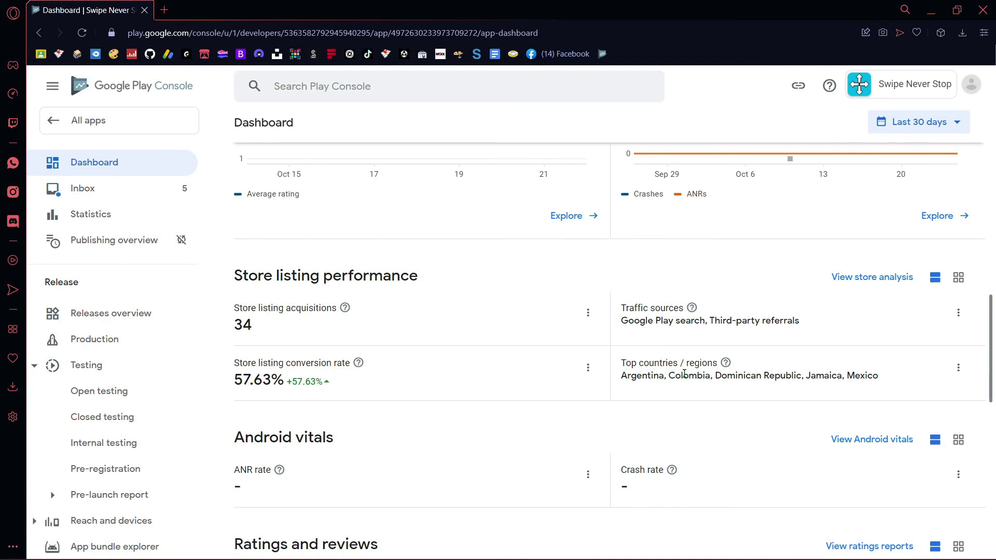
pyautogui.scroll(-3, 684, 374)
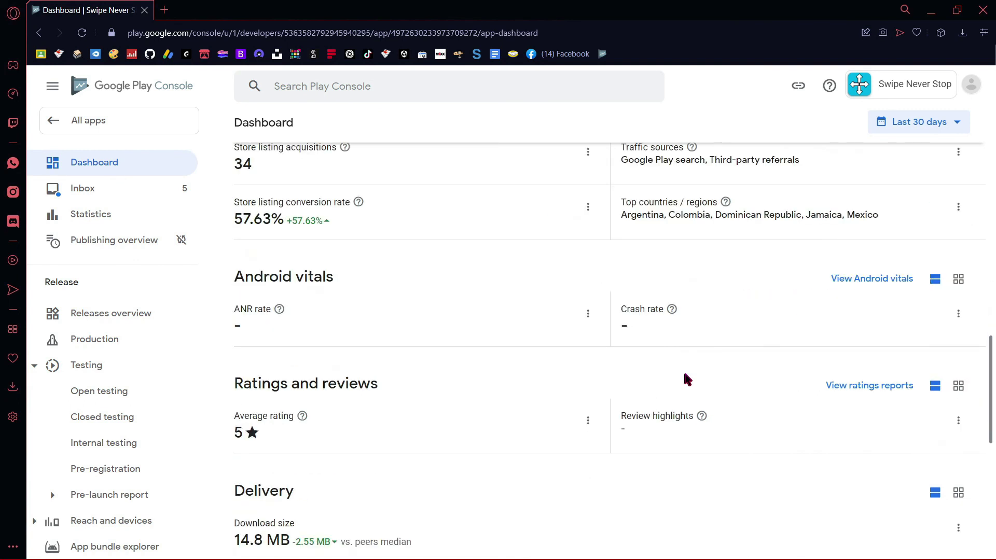
pyautogui.scroll(-2, 576, 303)
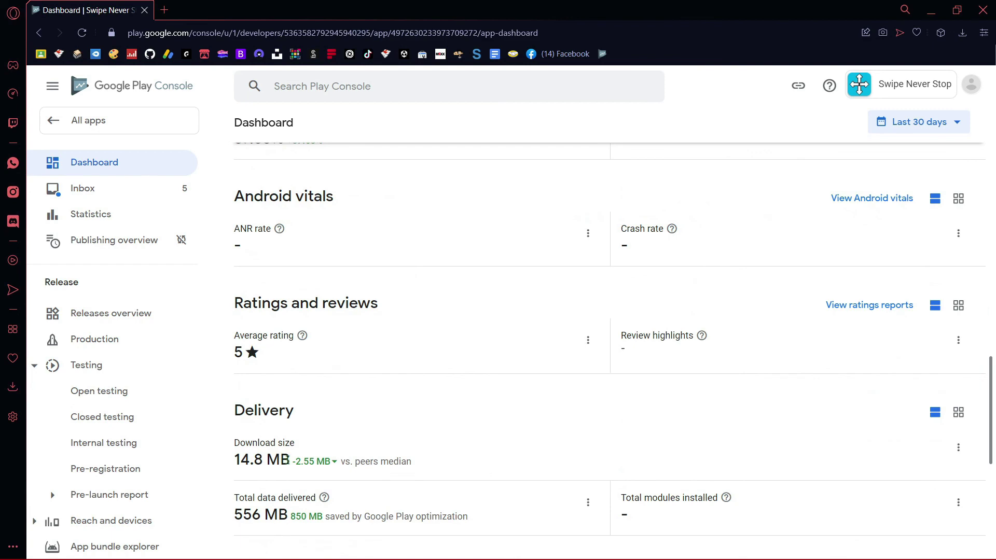
# - Highlight the 14.8 MB download size and switch the Delivery card to chart view
pyautogui.moveTo(289, 460); pyautogui.dragTo(235, 460)
pyautogui.click(431, 464)
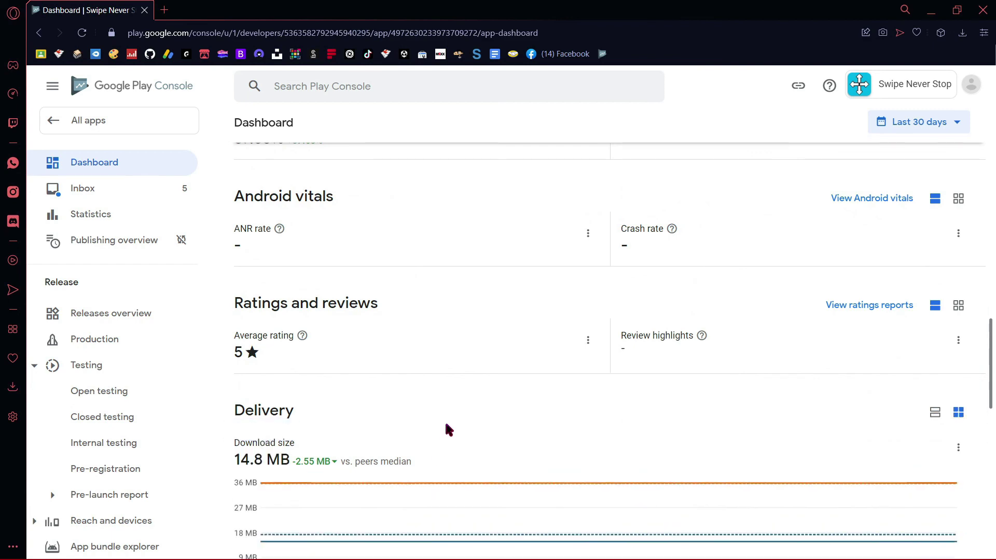
pyautogui.scroll(-10, 406, 459)
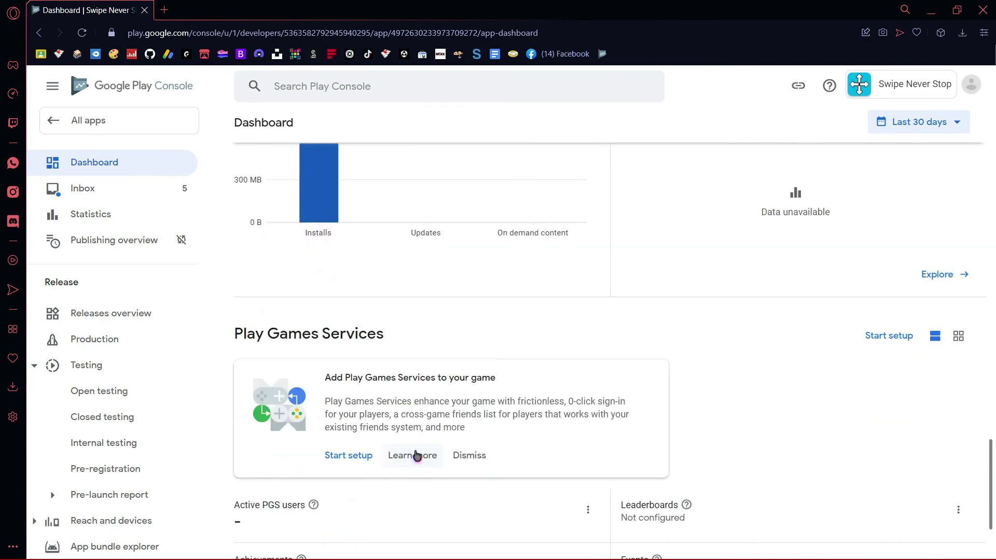
pyautogui.scroll(2, 416, 516)
pyautogui.scroll(-4, 565, 389)
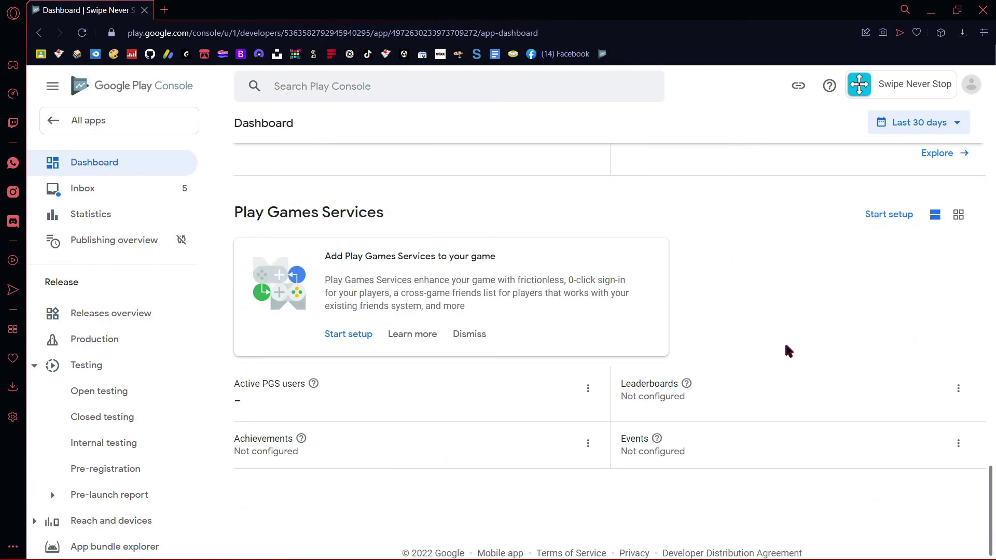
pyautogui.scroll(15, 564, 312)
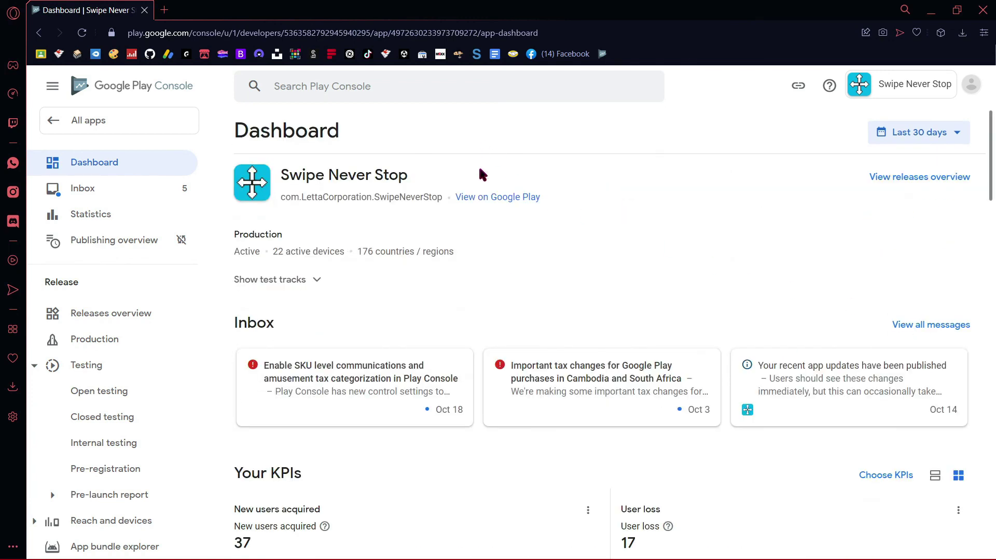
pyautogui.click(483, 204)
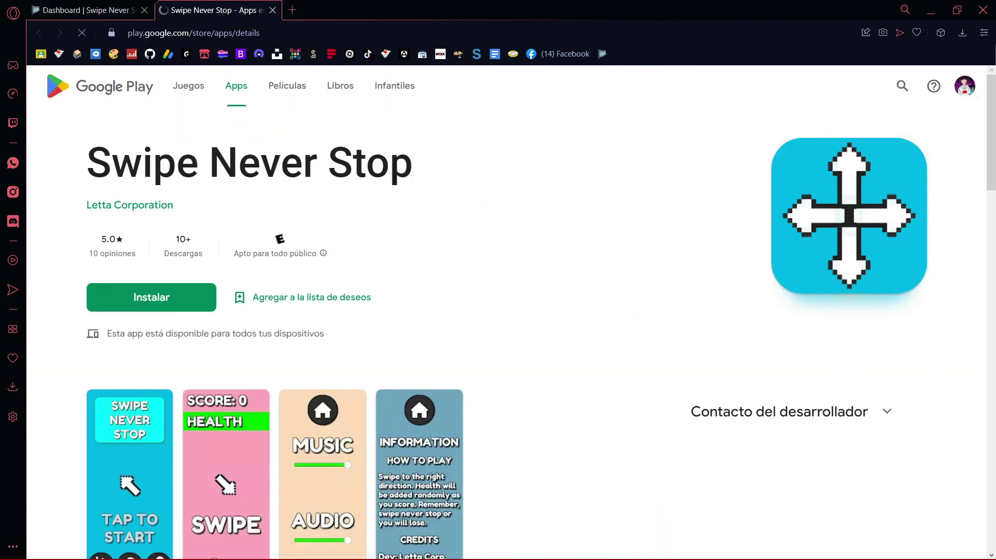
pyautogui.hotkey('ctrl', 'w')
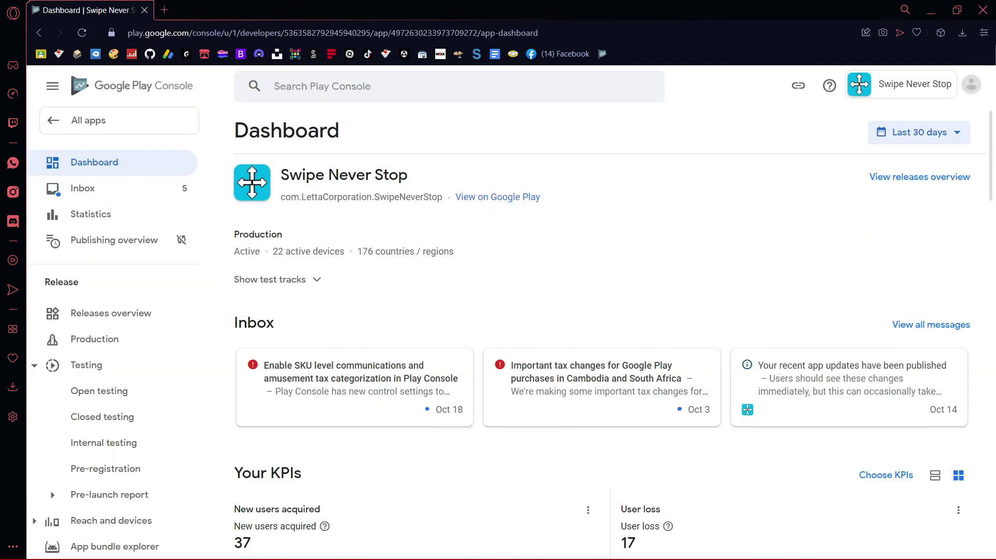